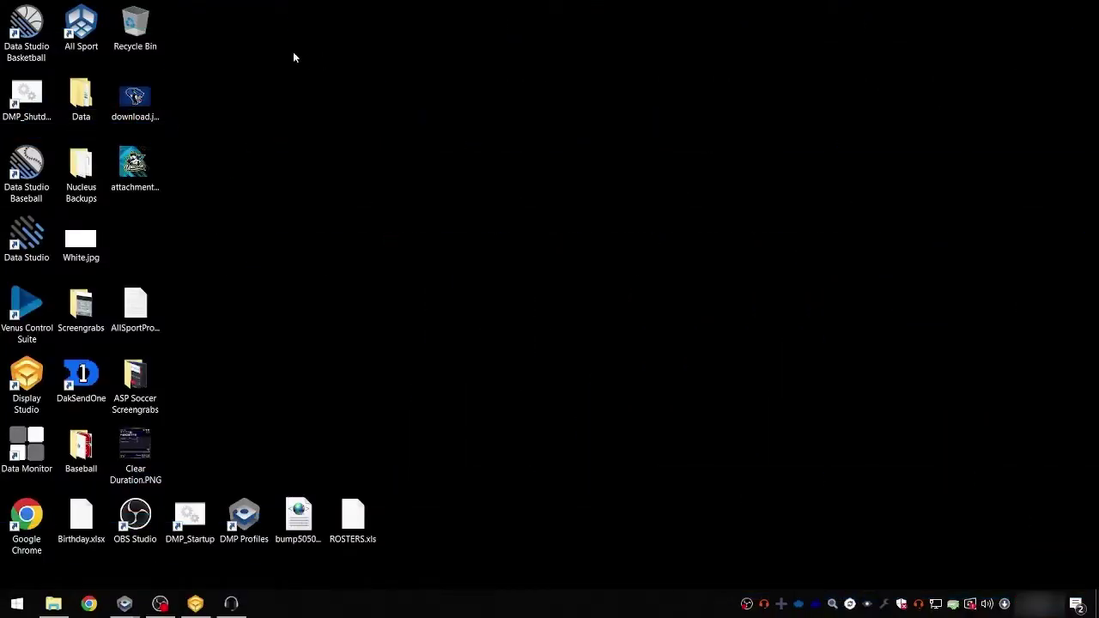
# Launch All Sport Pro from its desktop shortcut to bring up the login page in Chrome
pyautogui.doubleClick(83, 33)
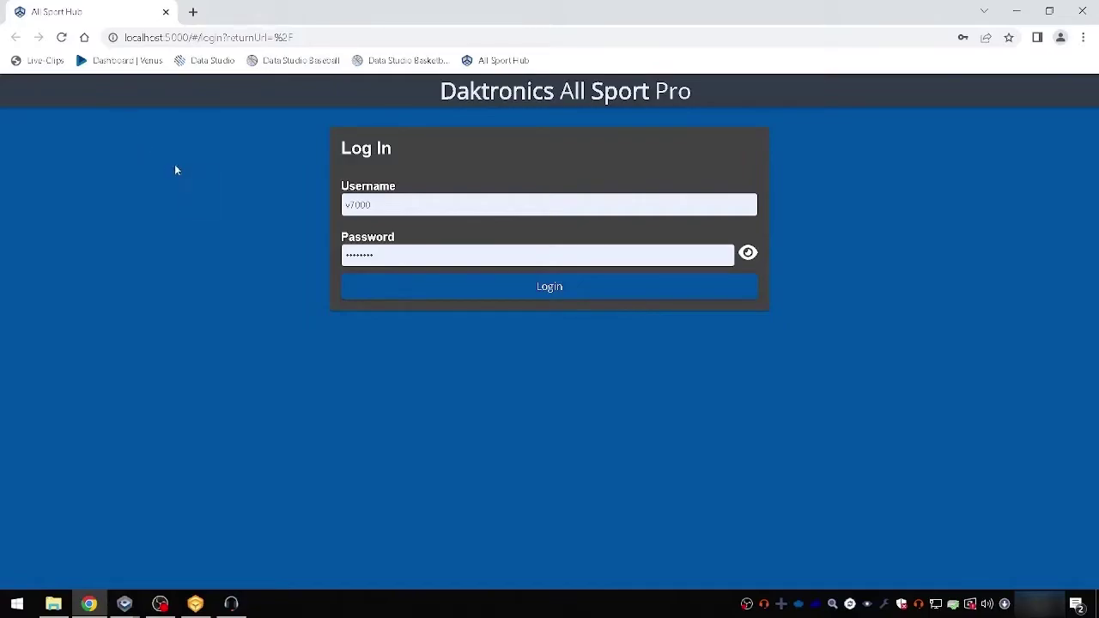
# Log in with the saved credentials and show the app's section sidebar
pyautogui.click(506, 292)
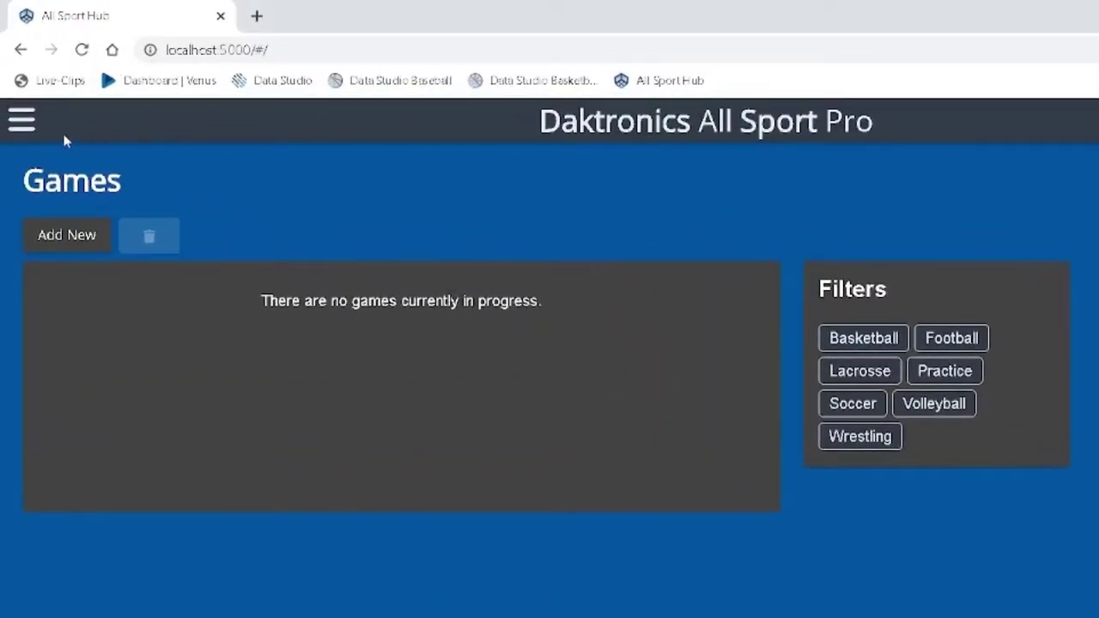
pyautogui.click(24, 123)
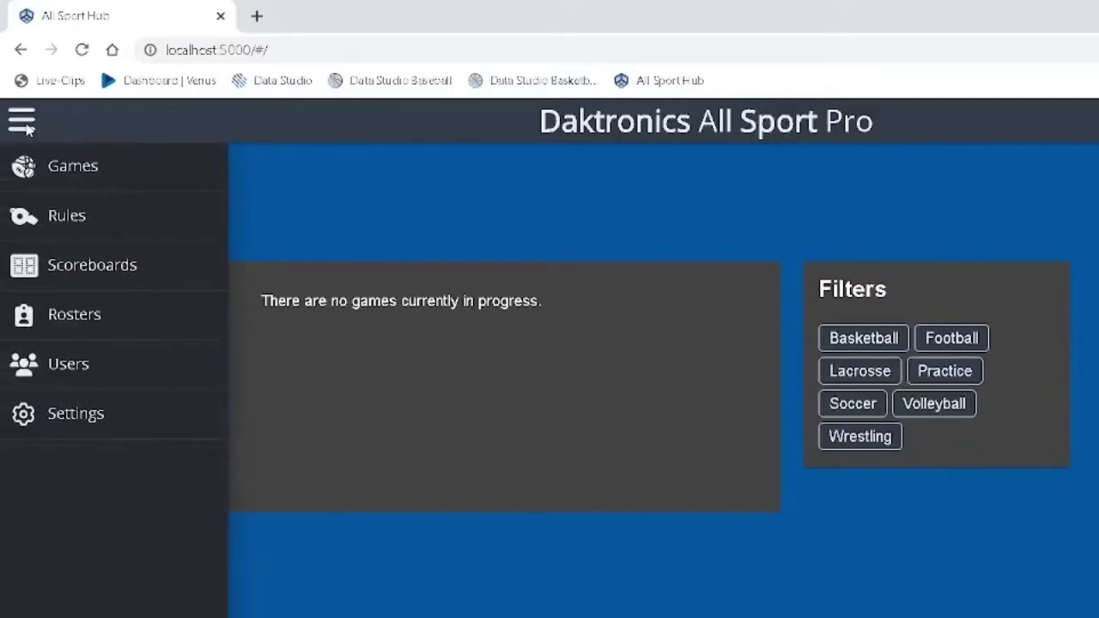
# On the Rules page, filter to Soccer and copy the High School rule set
pyautogui.click(95, 219)
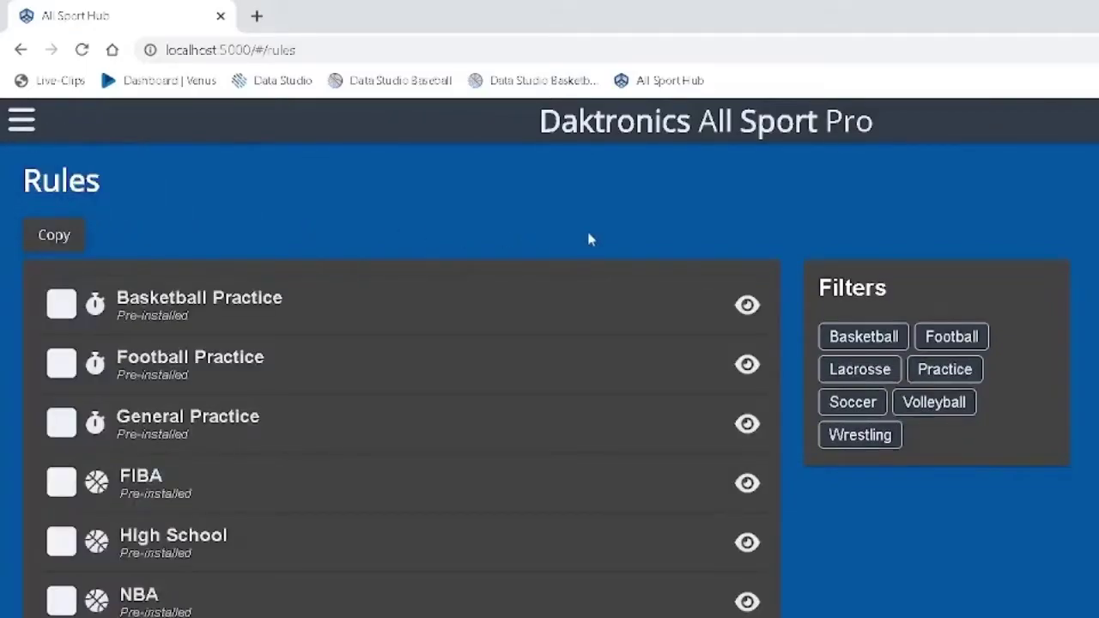
pyautogui.click(848, 405)
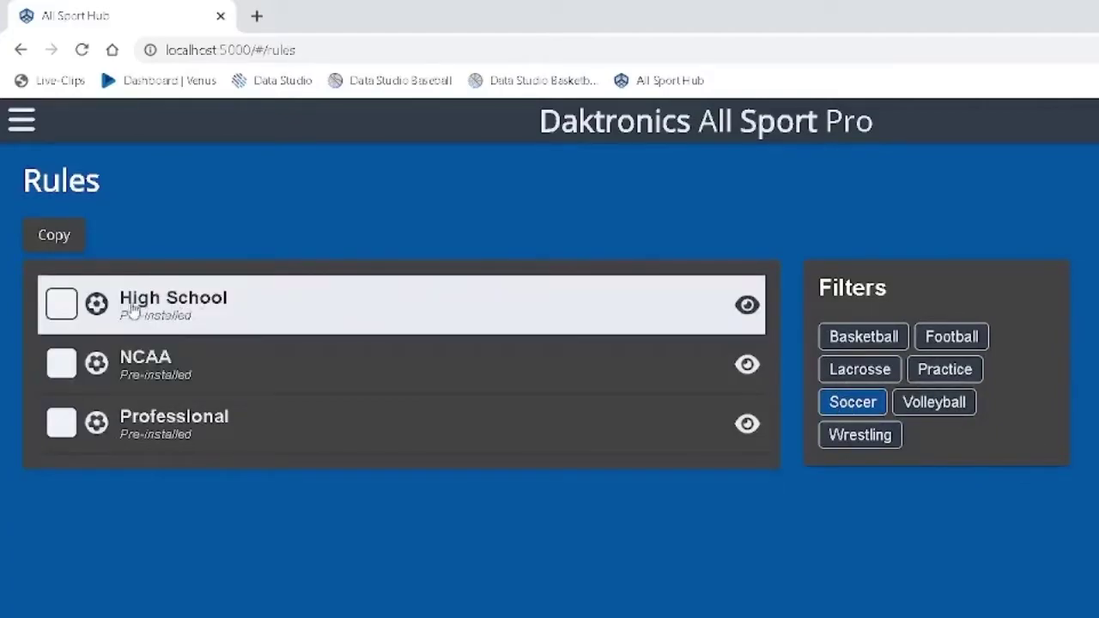
pyautogui.click(61, 304)
pyautogui.click(60, 244)
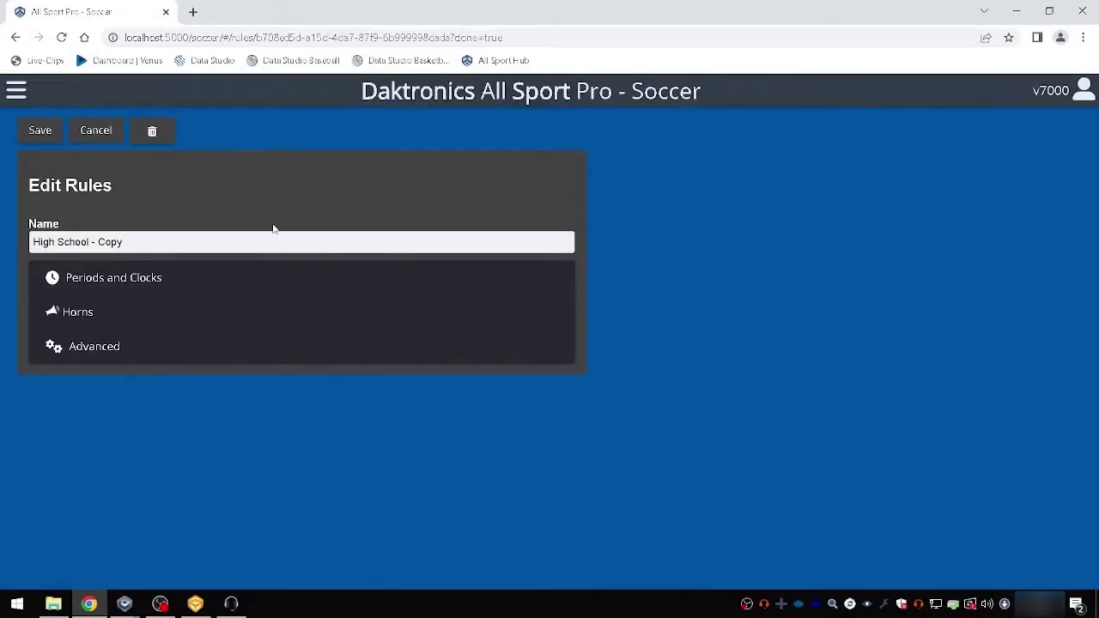
# Review the copy's Periods and Clocks, Horns and Advanced settings, then save it
pyautogui.click(231, 285)
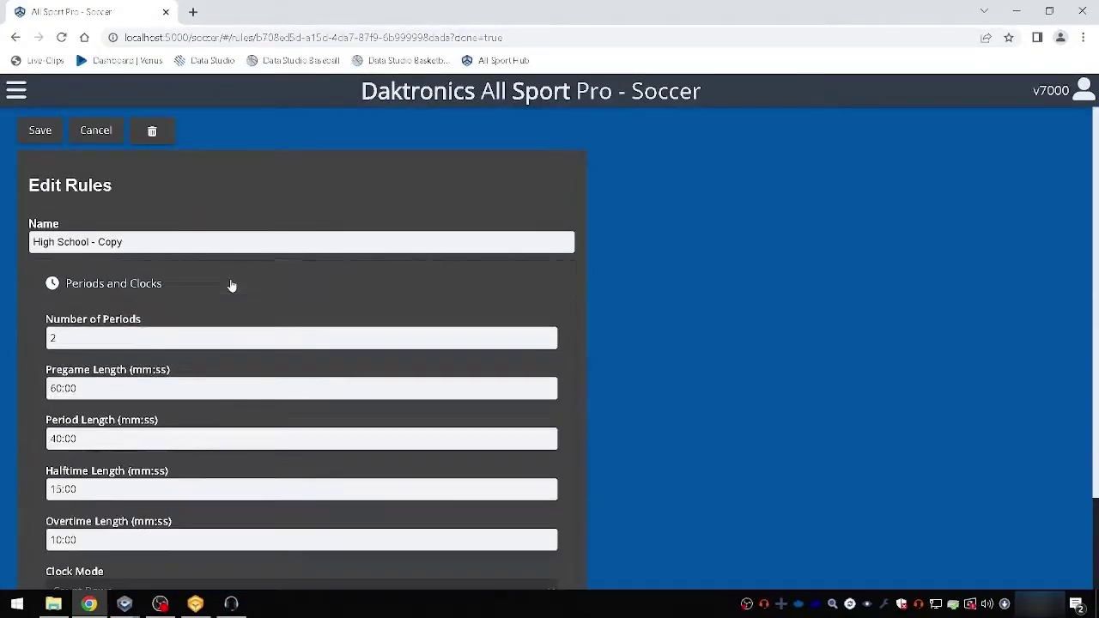
pyautogui.scroll(-1, 273, 297)
pyautogui.scroll(-2, 273, 301)
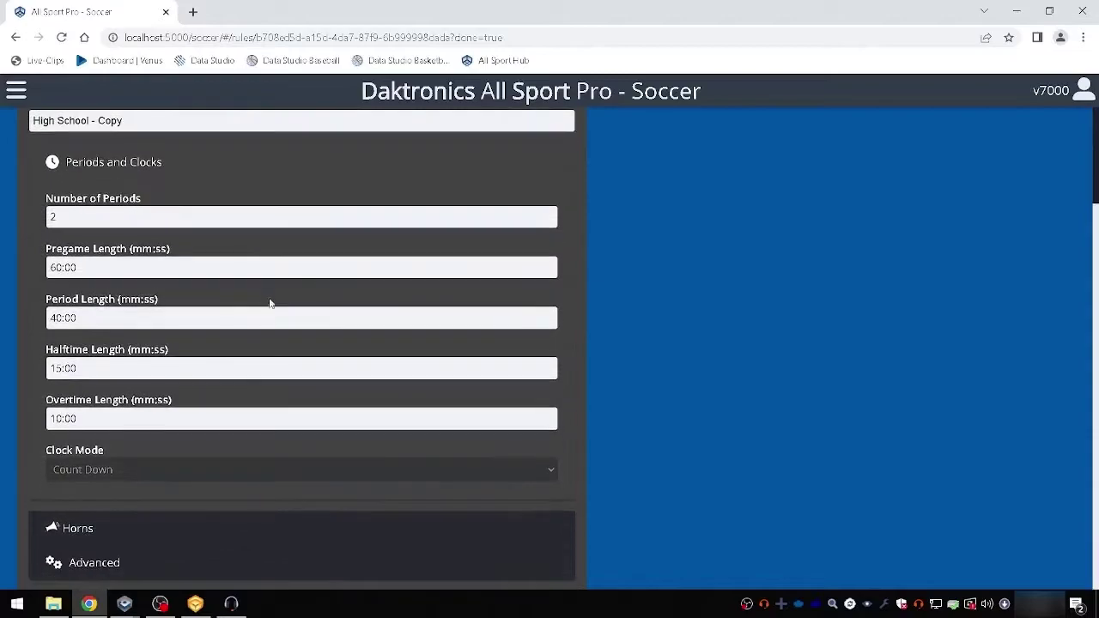
pyautogui.click(184, 541)
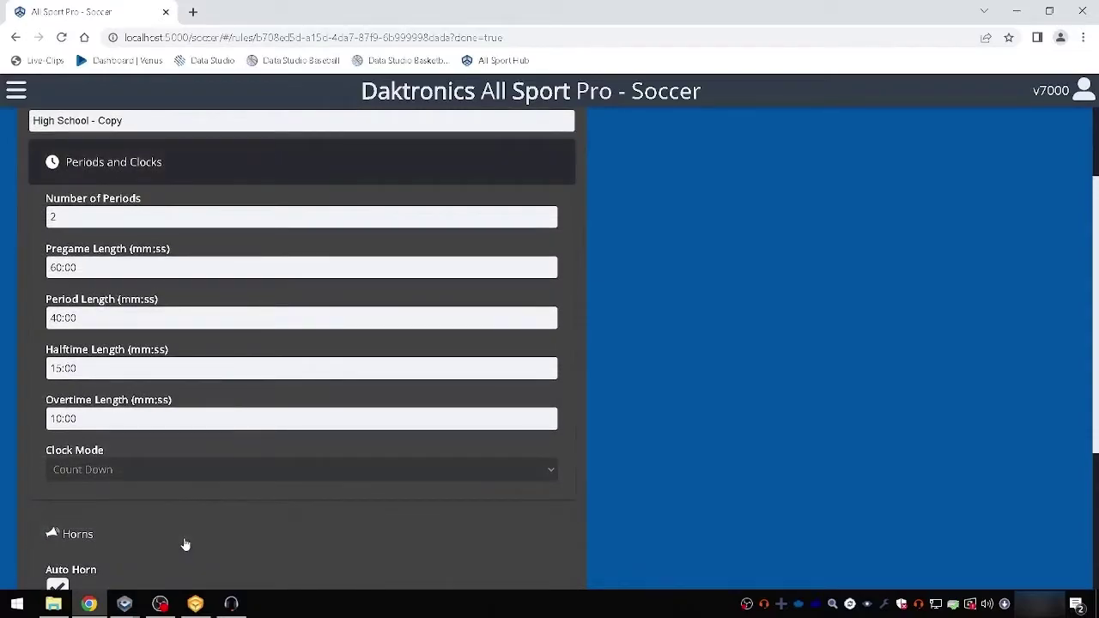
pyautogui.scroll(-3, 185, 545)
pyautogui.click(191, 564)
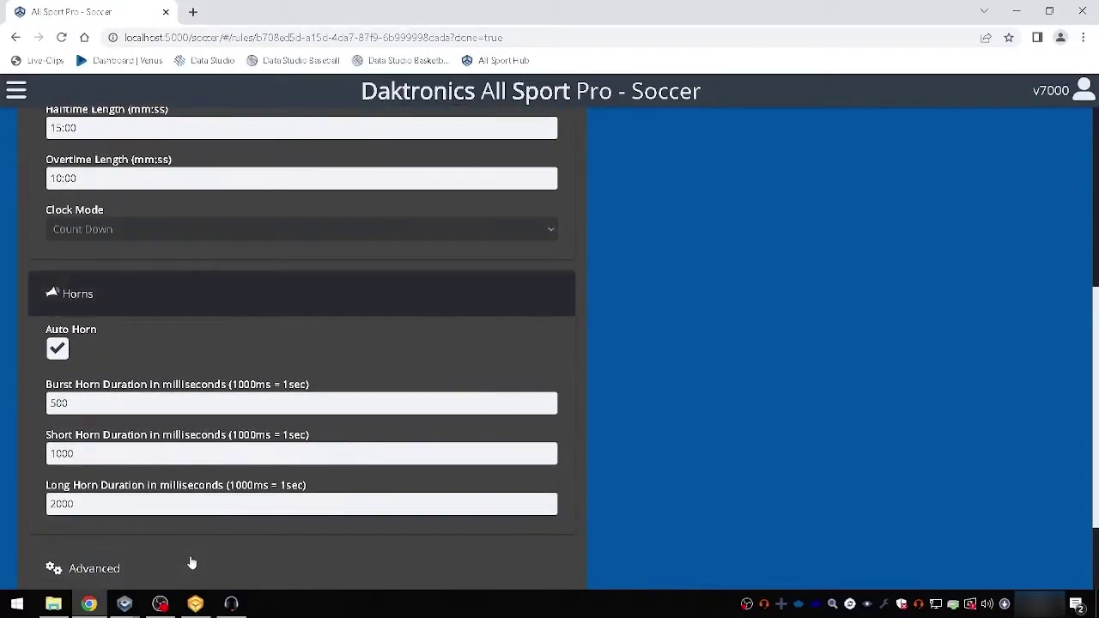
pyautogui.scroll(4, 192, 564)
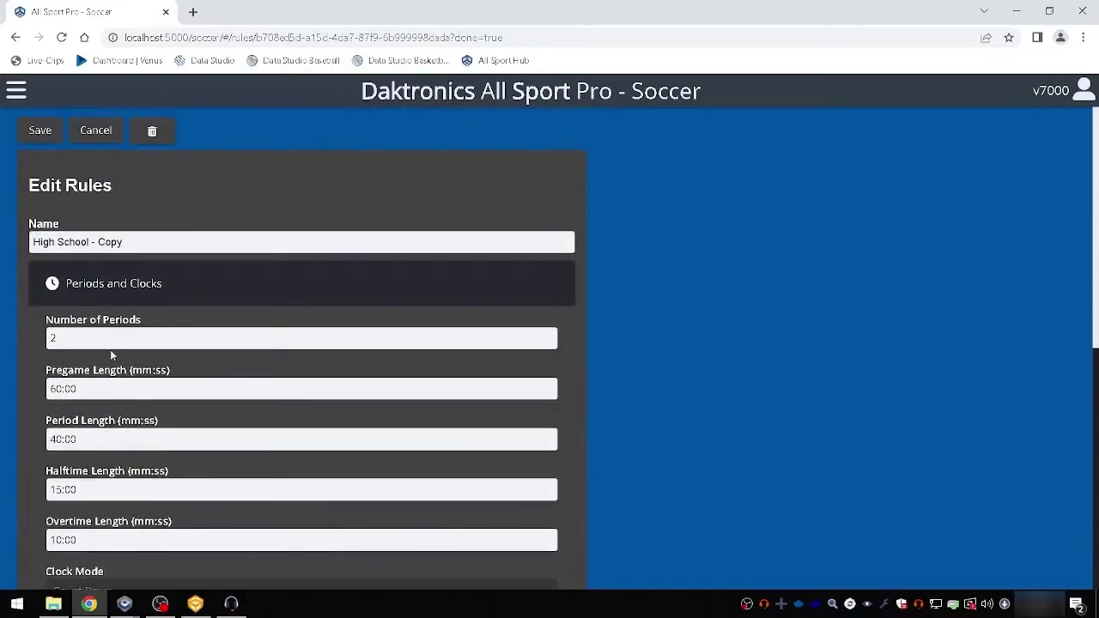
pyautogui.click(34, 133)
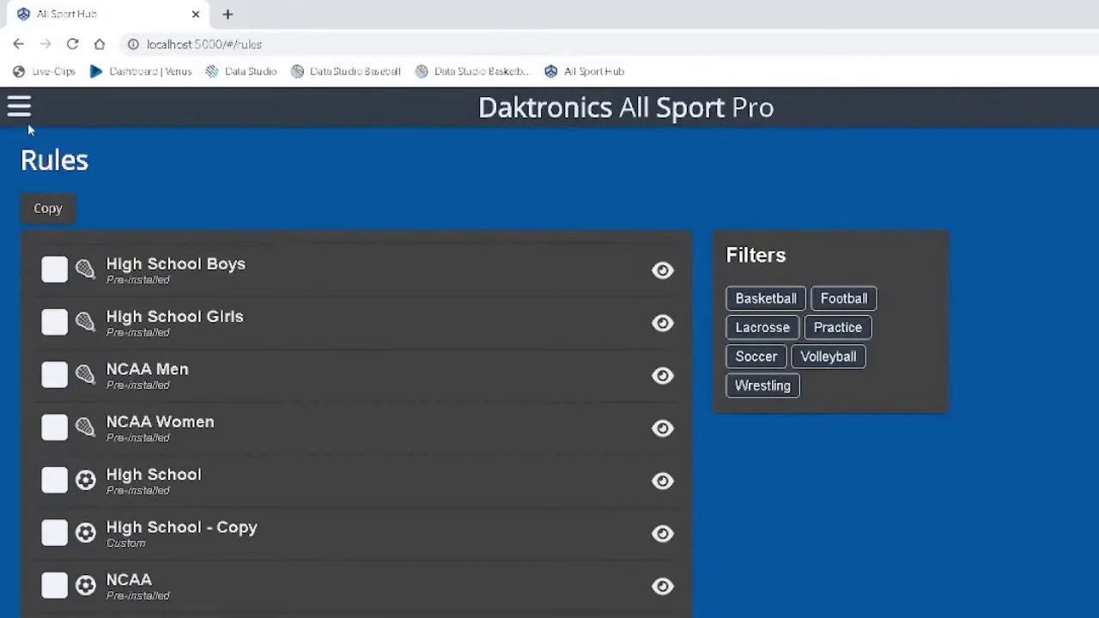
# Create a Soccer roster 'Athens High School Redhawks' with team name Redhawks and short name AHS
pyautogui.click(21, 110)
pyautogui.click(101, 290)
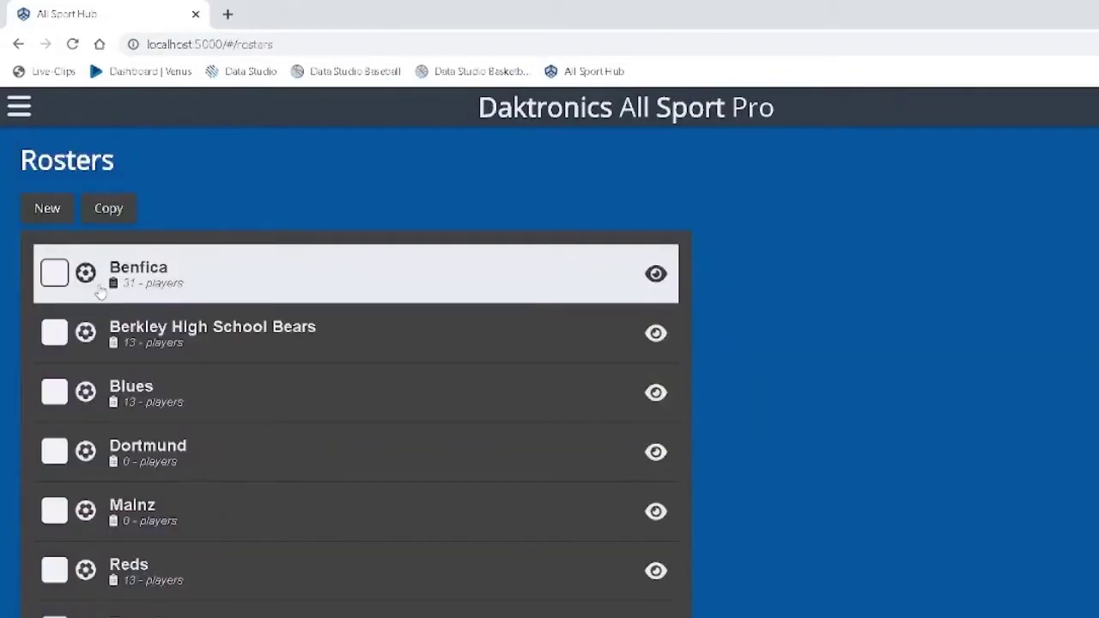
pyautogui.click(64, 217)
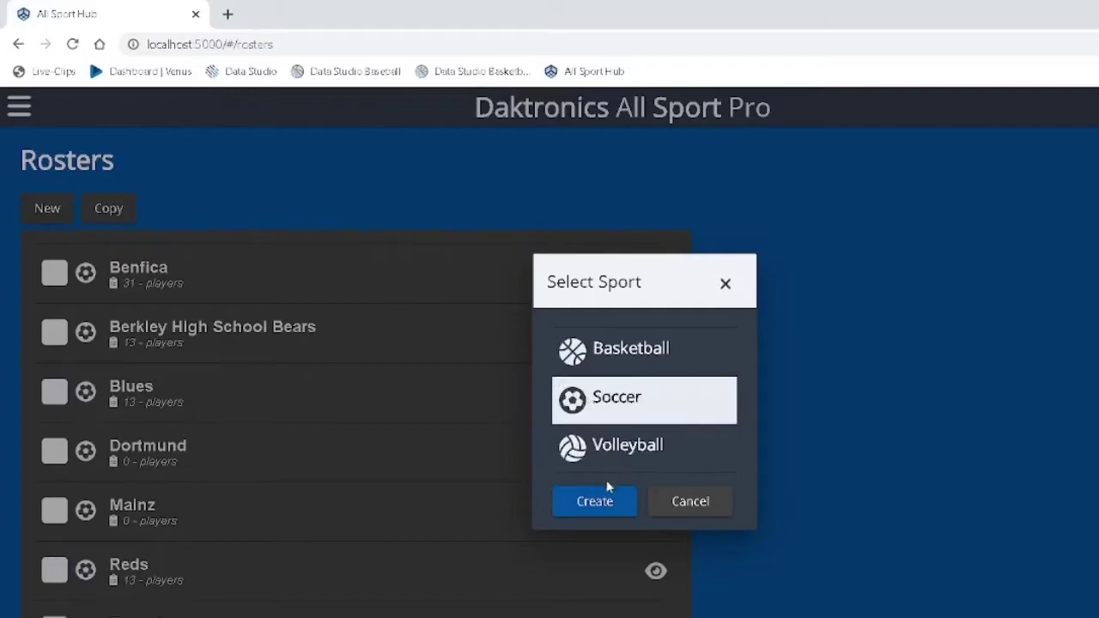
pyautogui.click(609, 505)
pyautogui.click(438, 264)
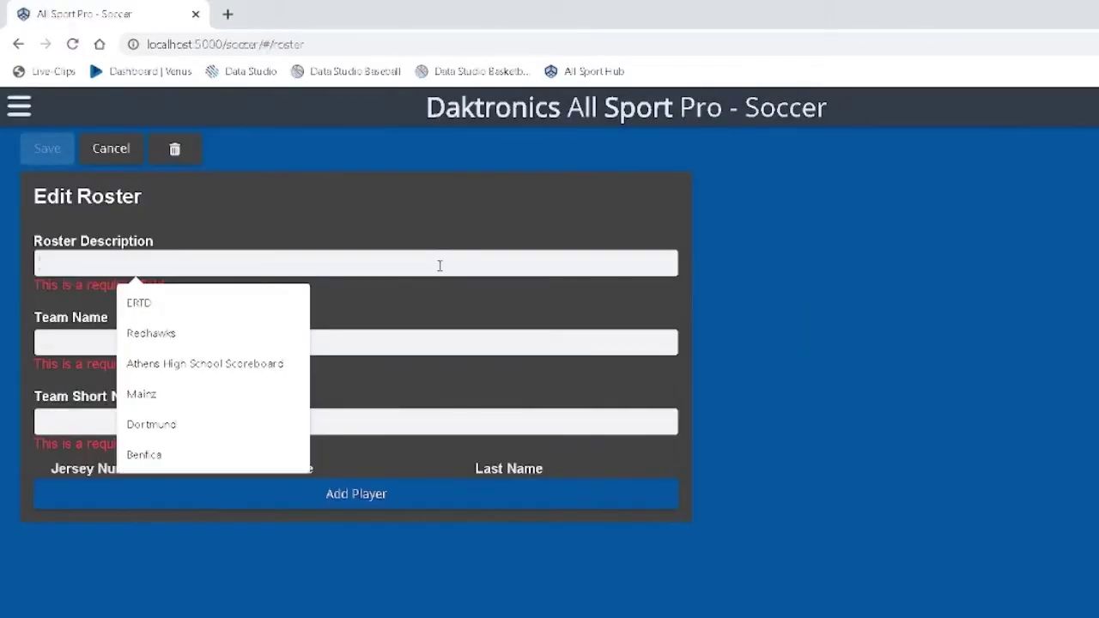
pyautogui.write('Athens High School Redhawks')
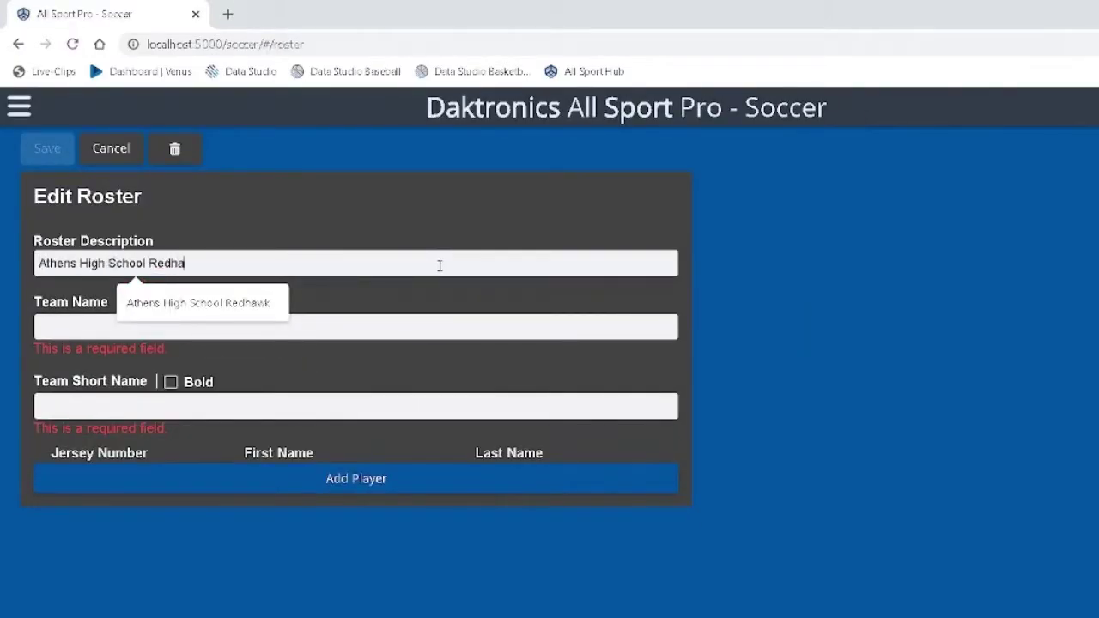
pyautogui.click(433, 333)
pyautogui.write('Redhawks')
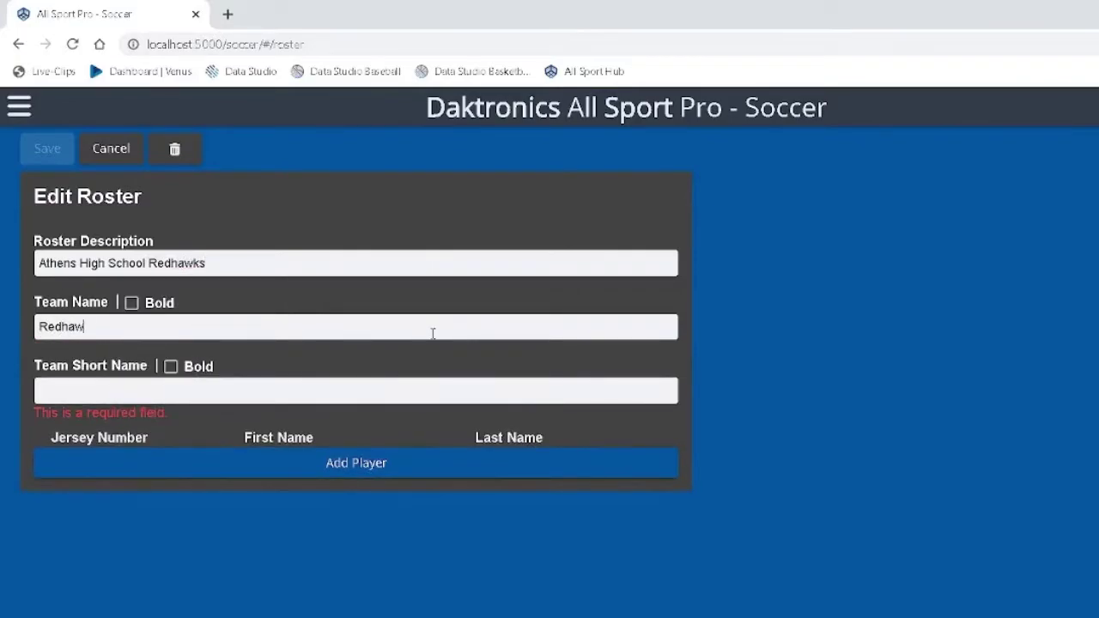
pyautogui.click(387, 398)
pyautogui.write('AHS')
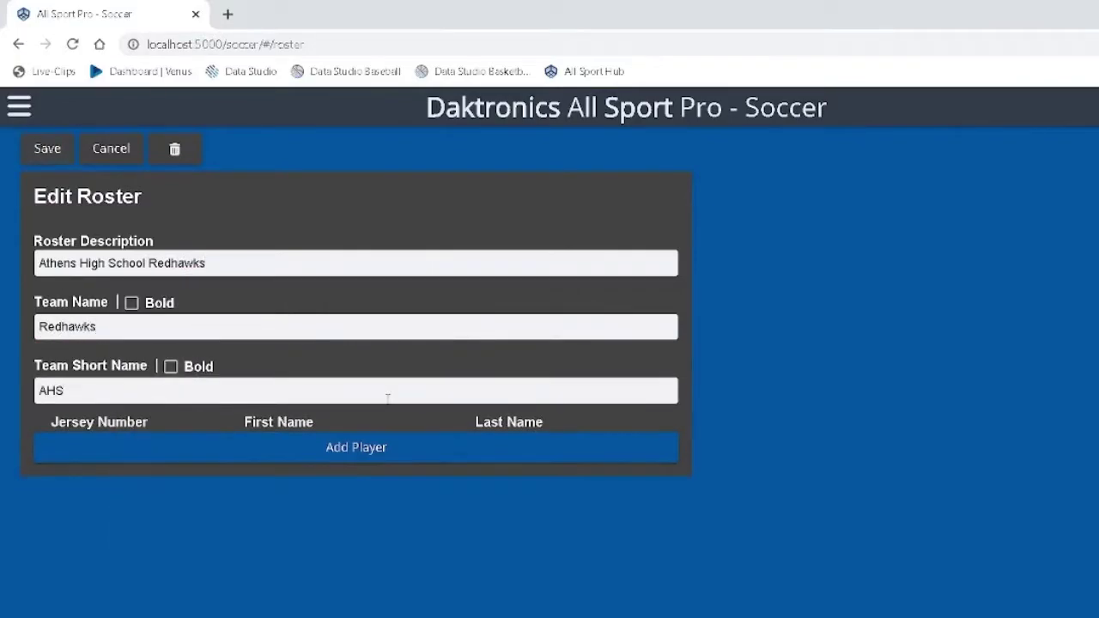
# Add players #12 and #15 to the roster with their first and last names
pyautogui.click(388, 450)
pyautogui.write('12')
pyautogui.press('Tab')
pyautogui.write('Bob')
pyautogui.press('Tab')
pyautogui.write('Smith')
pyautogui.click(306, 479)
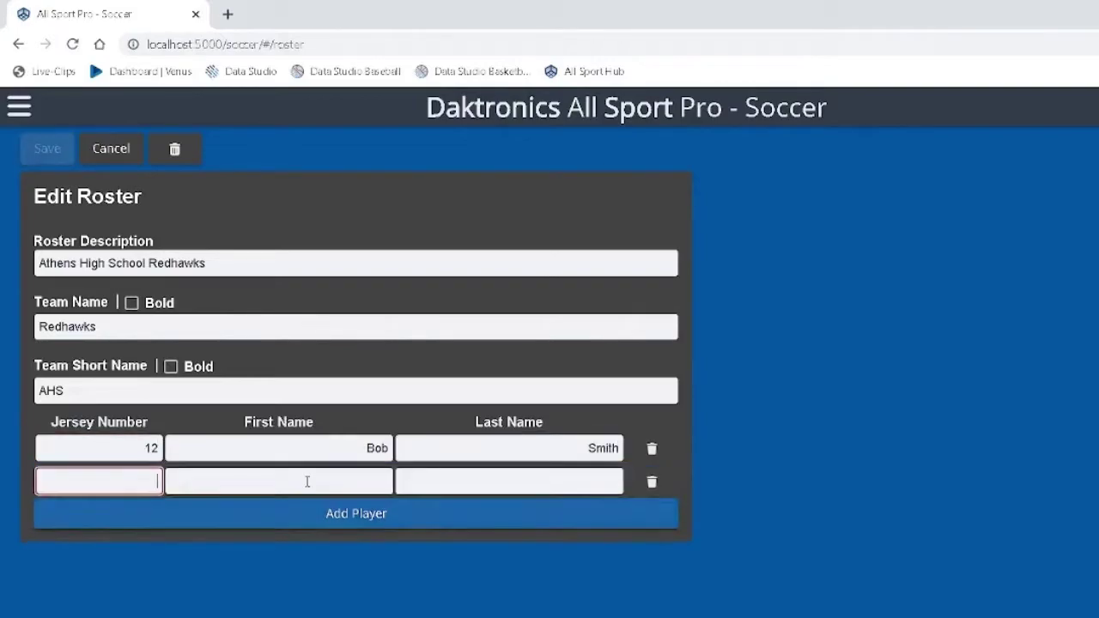
pyautogui.write('15')
pyautogui.press('Tab')
pyautogui.write('Scott')
pyautogui.press('Tab')
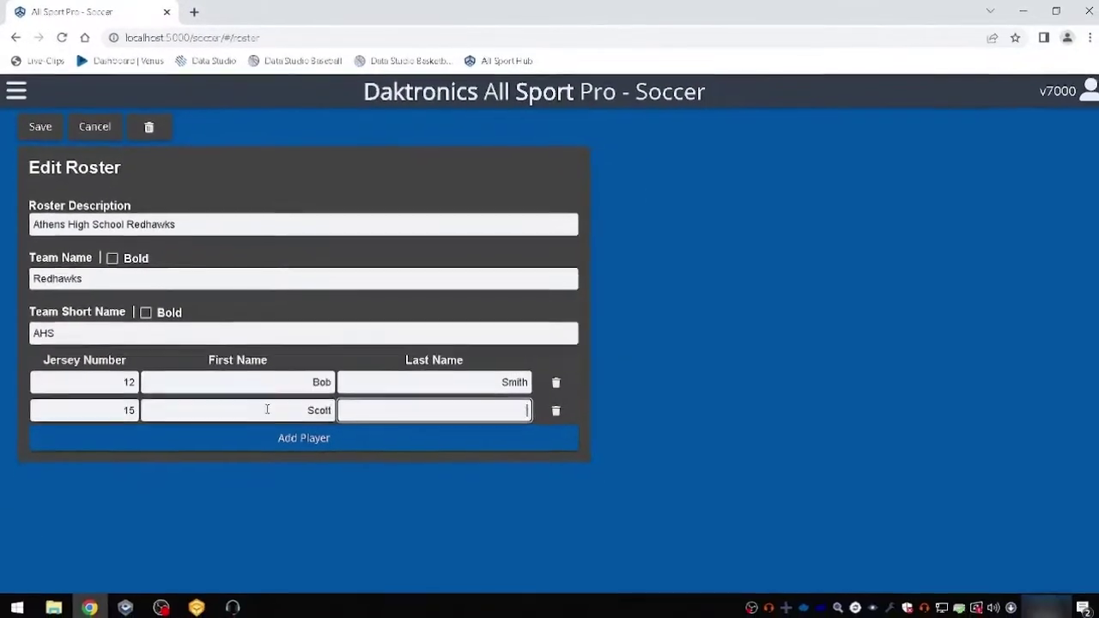
pyautogui.write('Smalls')
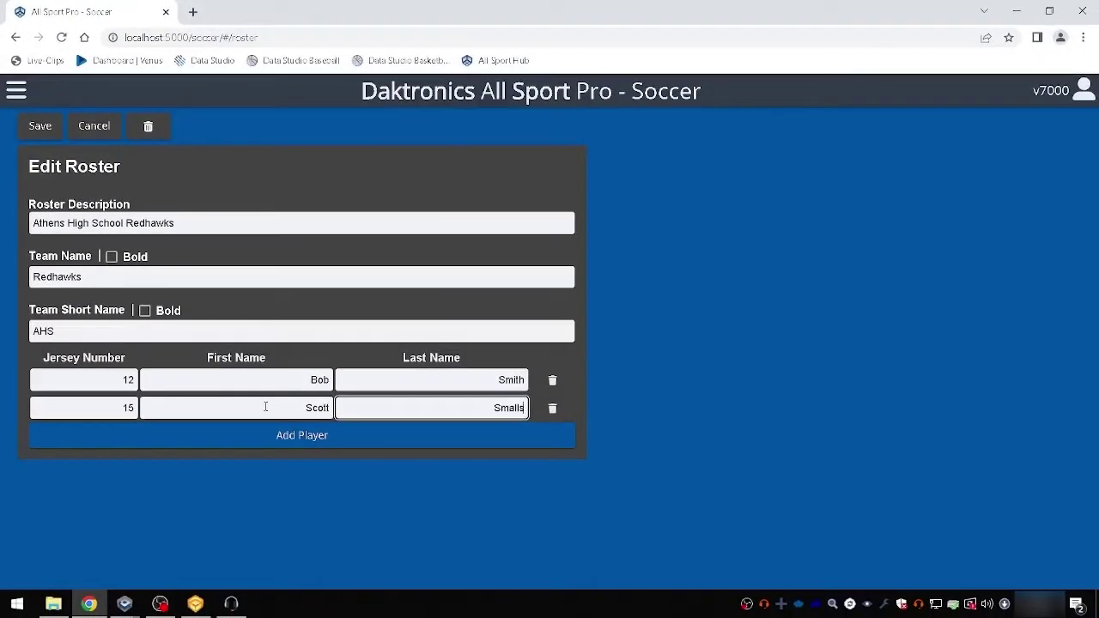
# Add player #17 with first and last name and save the Redhawks roster
pyautogui.click(281, 435)
pyautogui.write('17')
pyautogui.press('Tab')
pyautogui.write('David')
pyautogui.press('Tab')
pyautogui.write('Peterson')
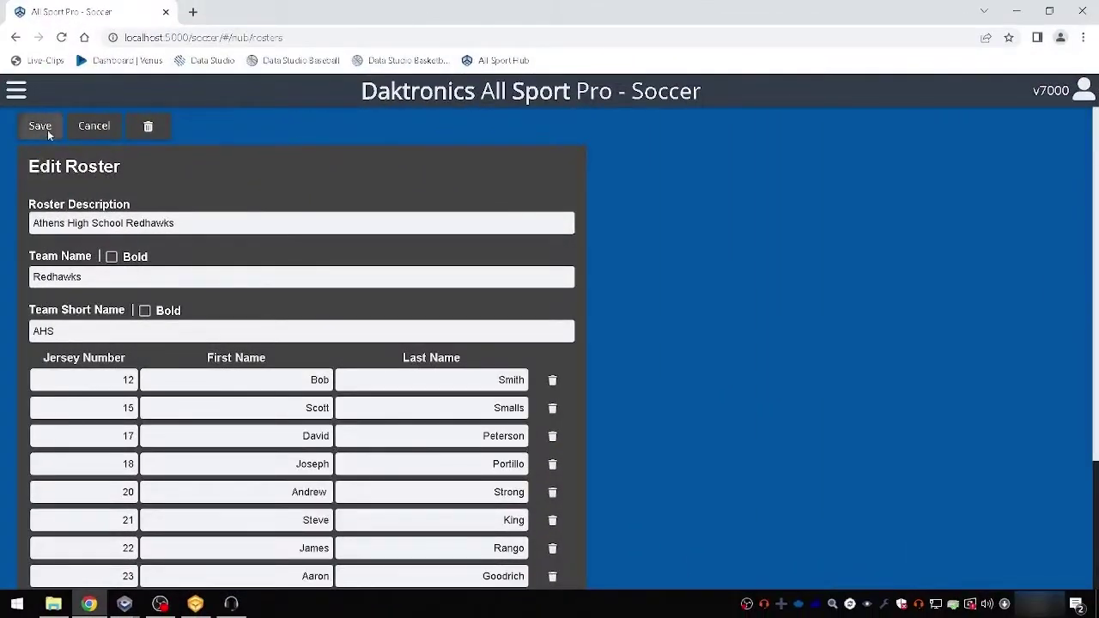
pyautogui.click(44, 127)
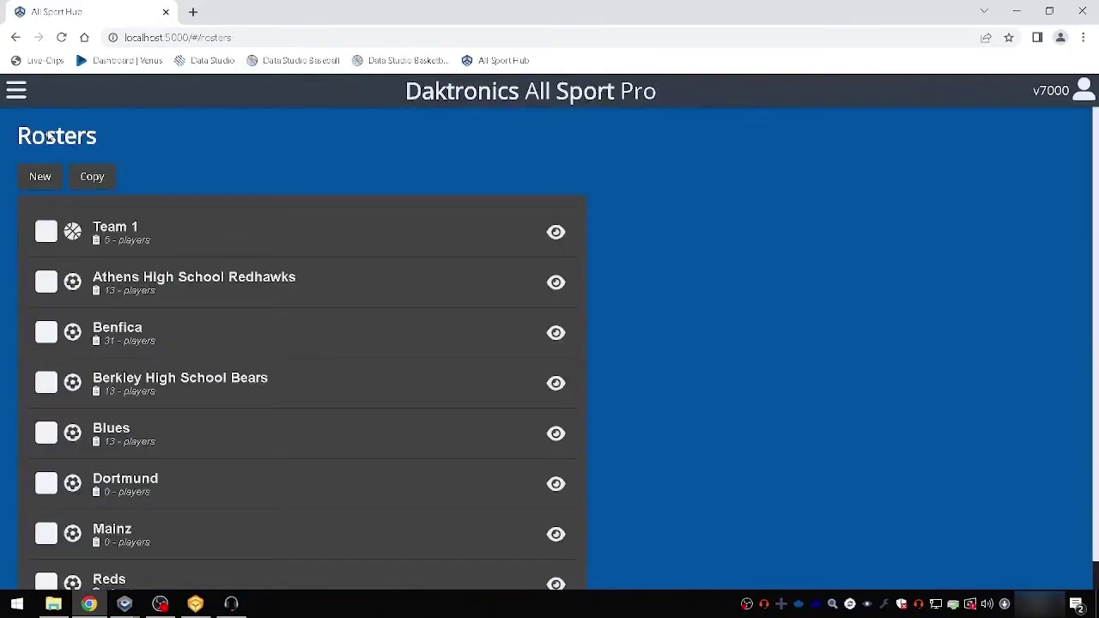
# Start a new game on the Games page and name it 'AHS vs BHS'
pyautogui.click(15, 91)
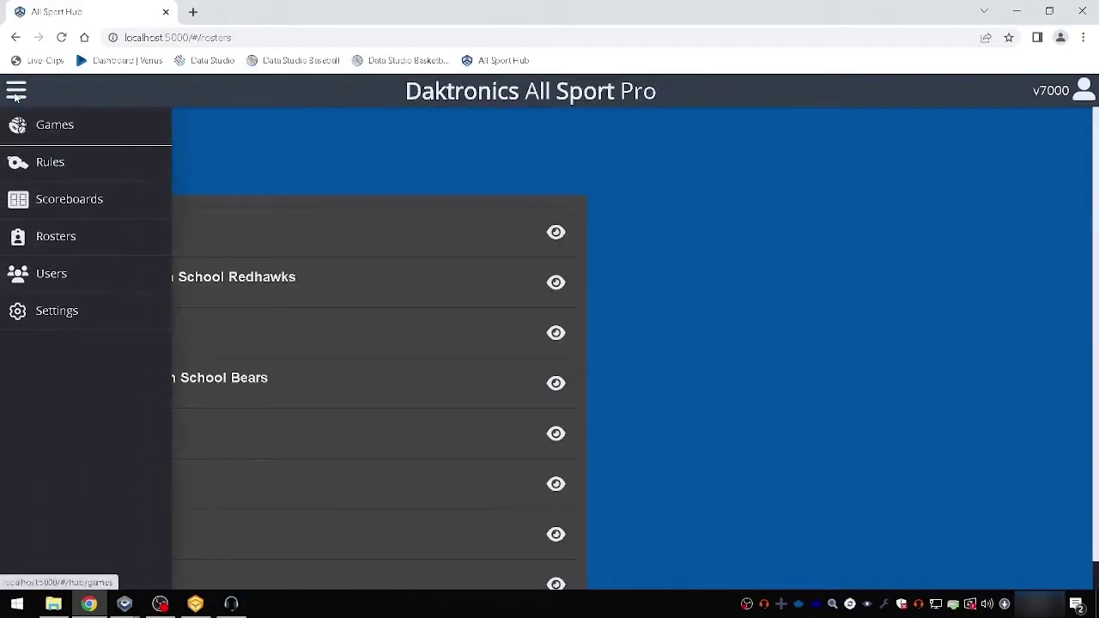
pyautogui.click(128, 136)
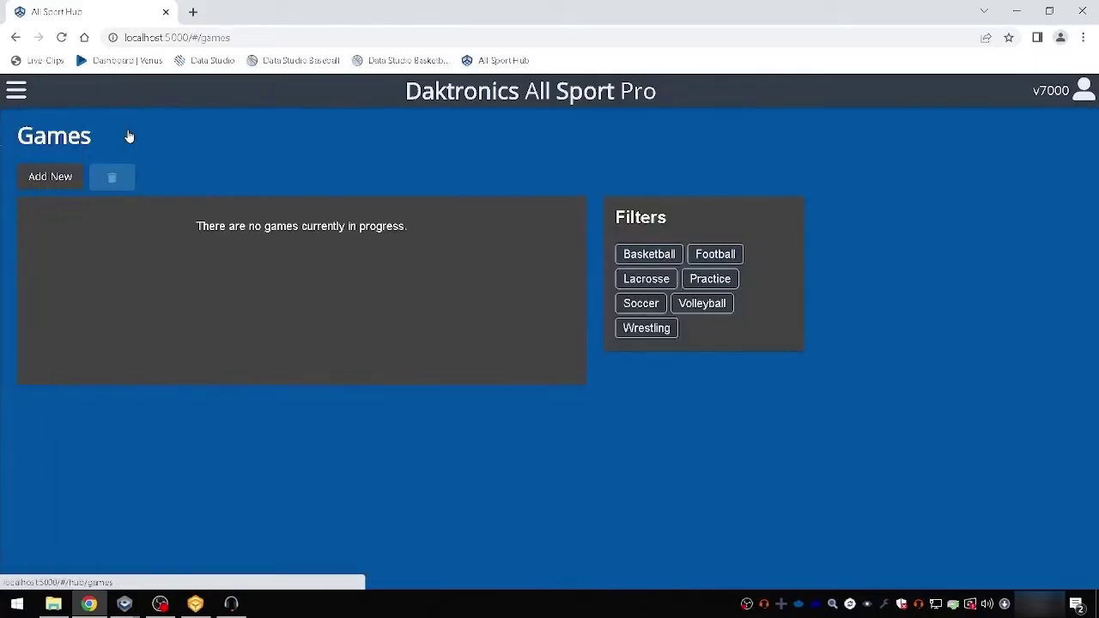
pyautogui.click(74, 176)
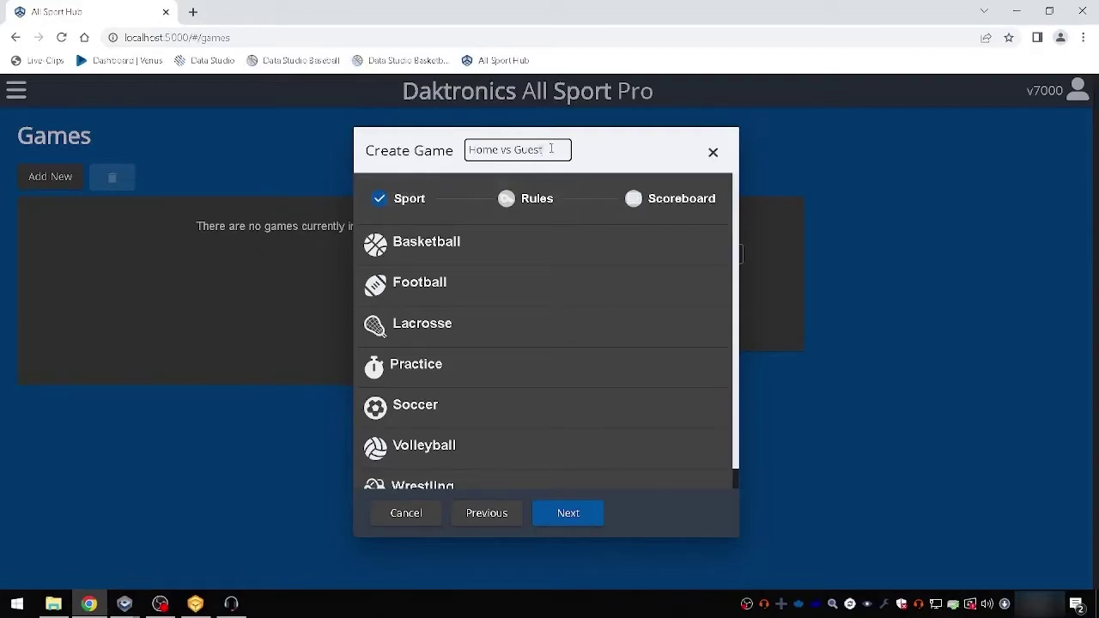
pyautogui.moveTo(551, 149); pyautogui.dragTo(448, 148)
pyautogui.write('AHS vs BHS')
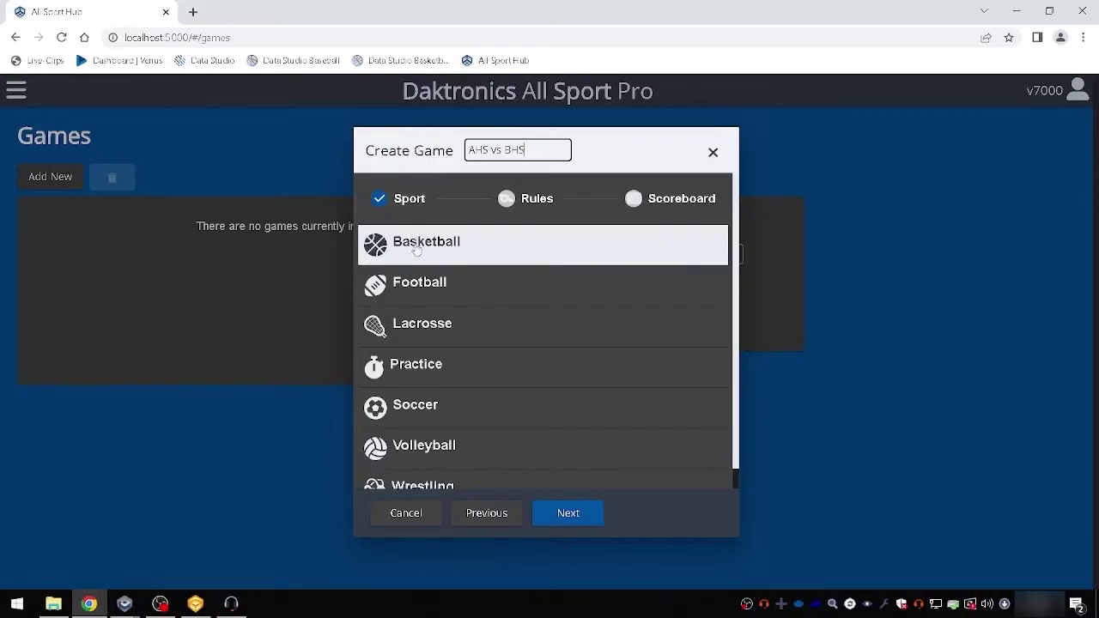
# Choose Soccer, High School rules and Athens High School Scoreboard, then create the game
pyautogui.click(450, 407)
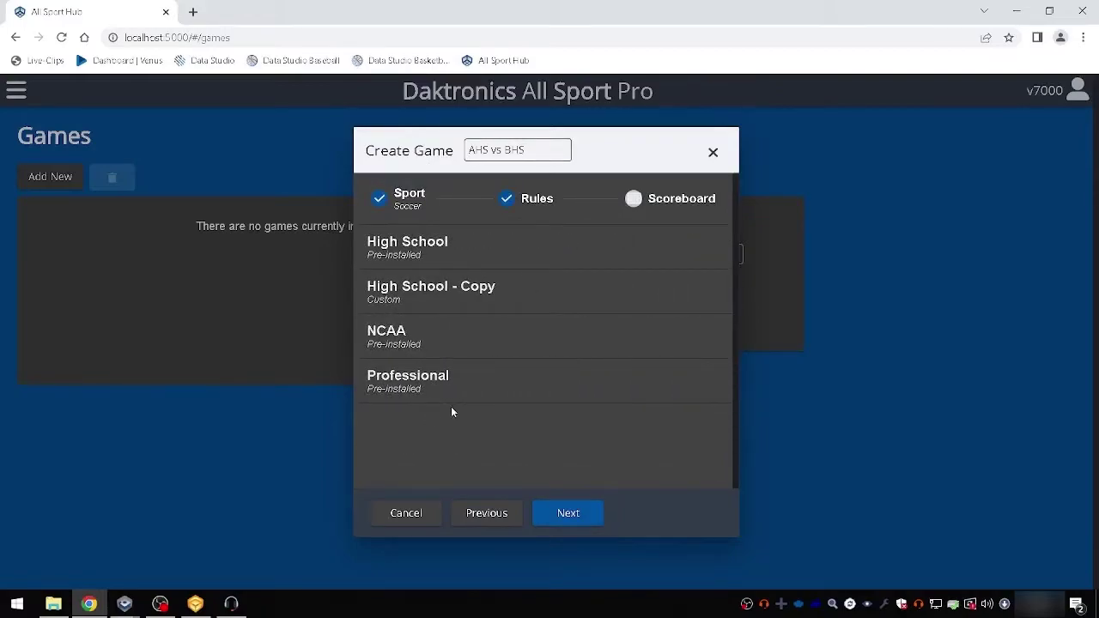
pyautogui.click(458, 254)
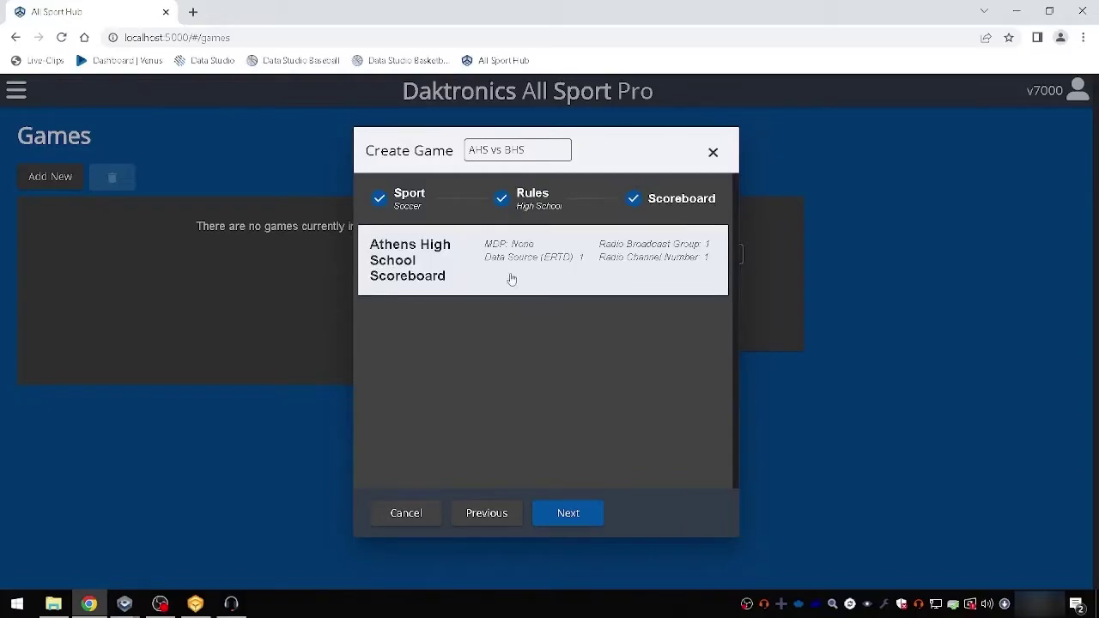
pyautogui.click(528, 284)
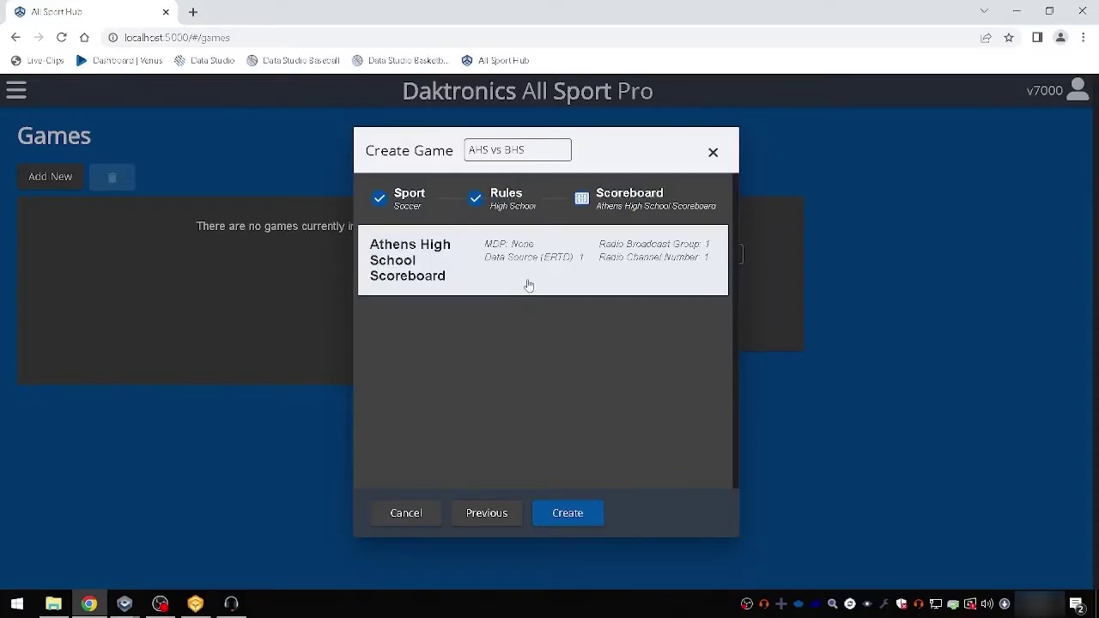
pyautogui.click(589, 519)
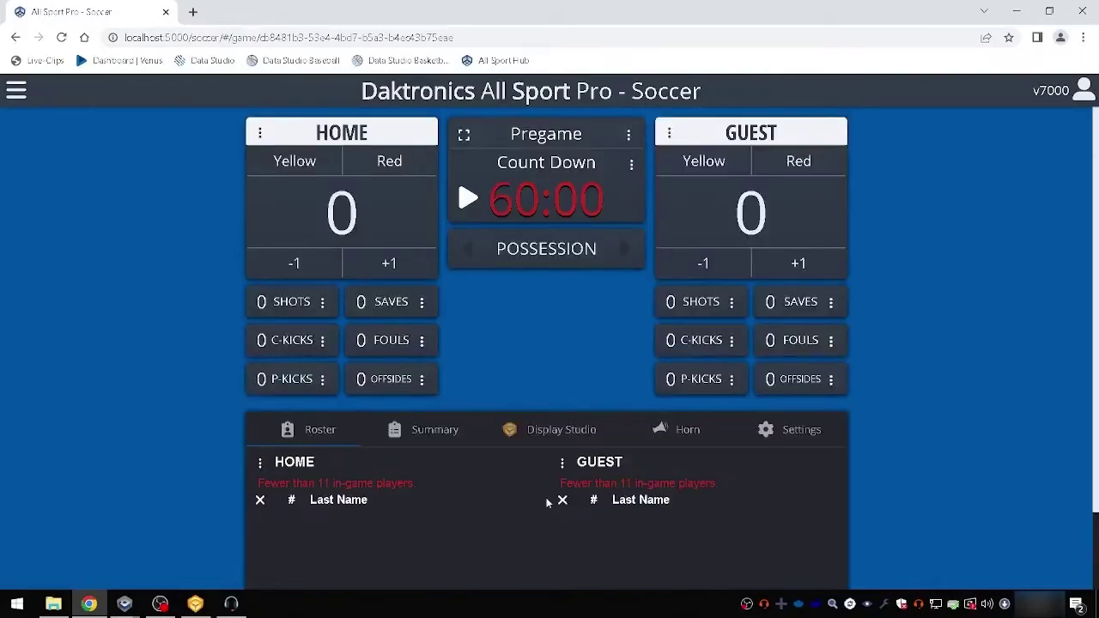
# Rename the home team to Redhawks with short name AHS in Team Settings
pyautogui.click(260, 134)
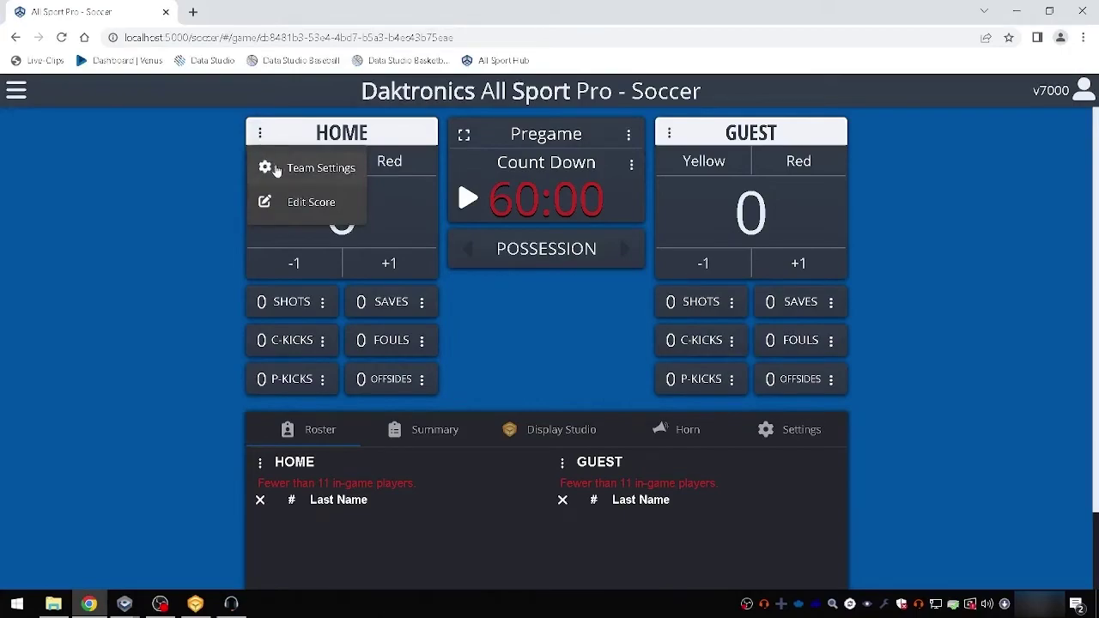
pyautogui.click(274, 169)
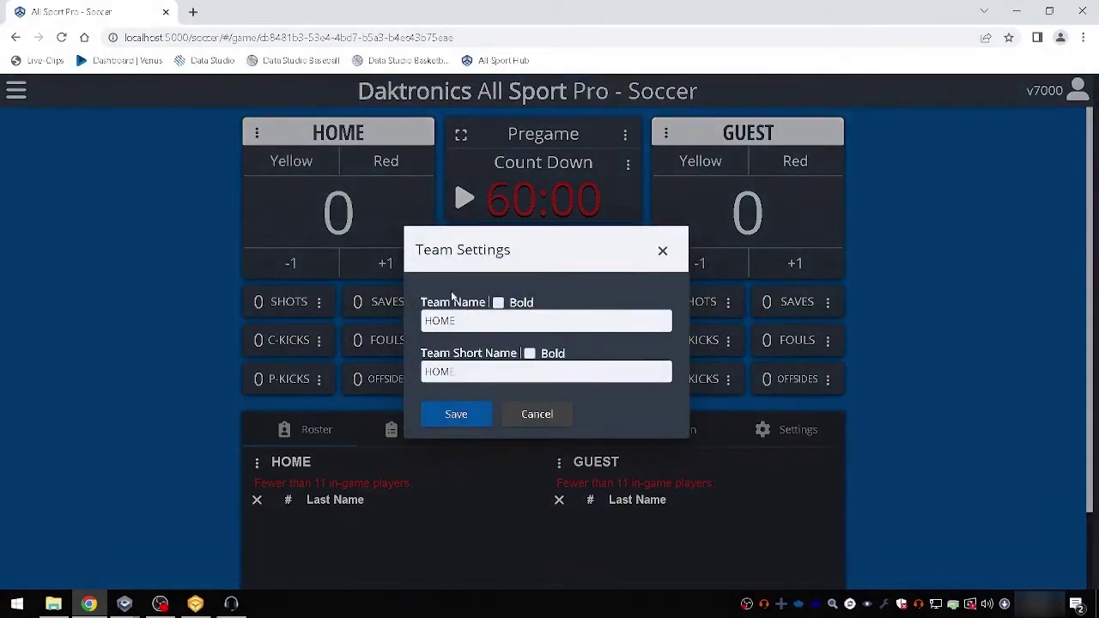
pyautogui.moveTo(456, 321); pyautogui.dragTo(358, 312)
pyautogui.write('Redhawks')
pyautogui.press('Tab')
pyautogui.write('AHS')
pyautogui.click(437, 418)
# Rename the guest team to Bears with short name BHS in Team Settings
pyautogui.click(671, 135)
pyautogui.click(709, 172)
pyautogui.moveTo(457, 320); pyautogui.dragTo(381, 316)
pyautogui.write('Bears')
pyautogui.press('Tab')
pyautogui.write('BHS')
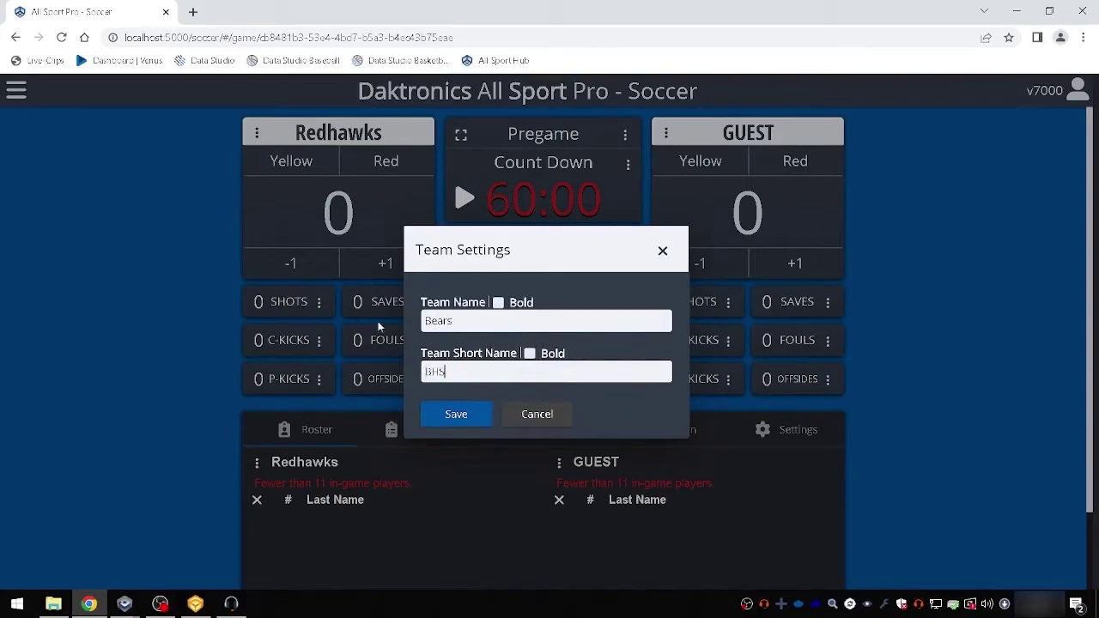
pyautogui.click(456, 415)
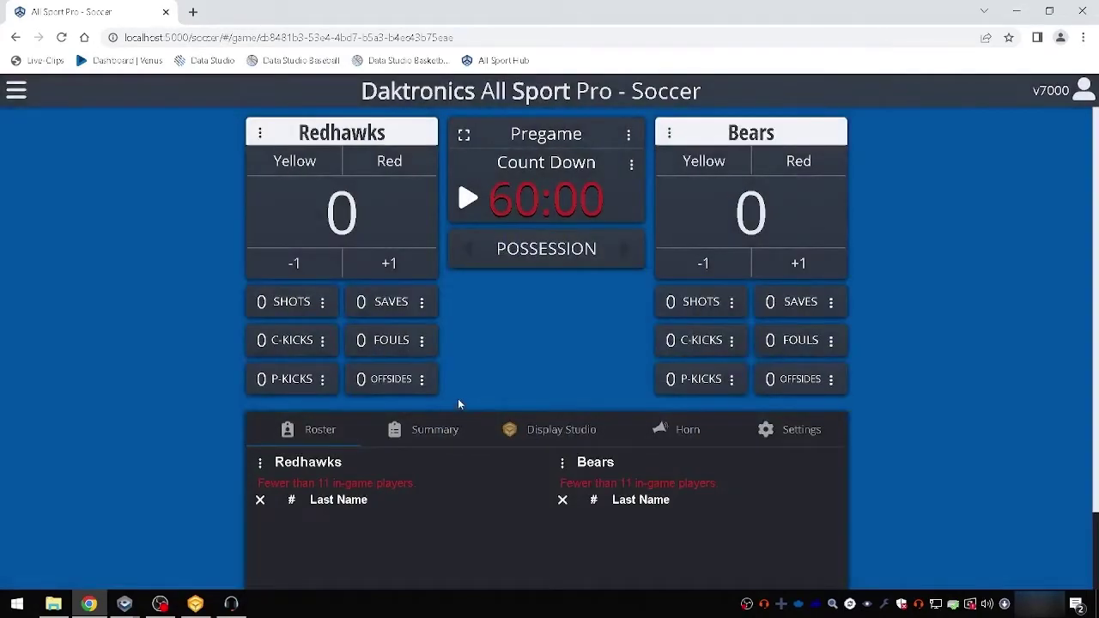
# Load the Redhawks roster for the home team and mark five in-game players
pyautogui.scroll(-1, 361, 434)
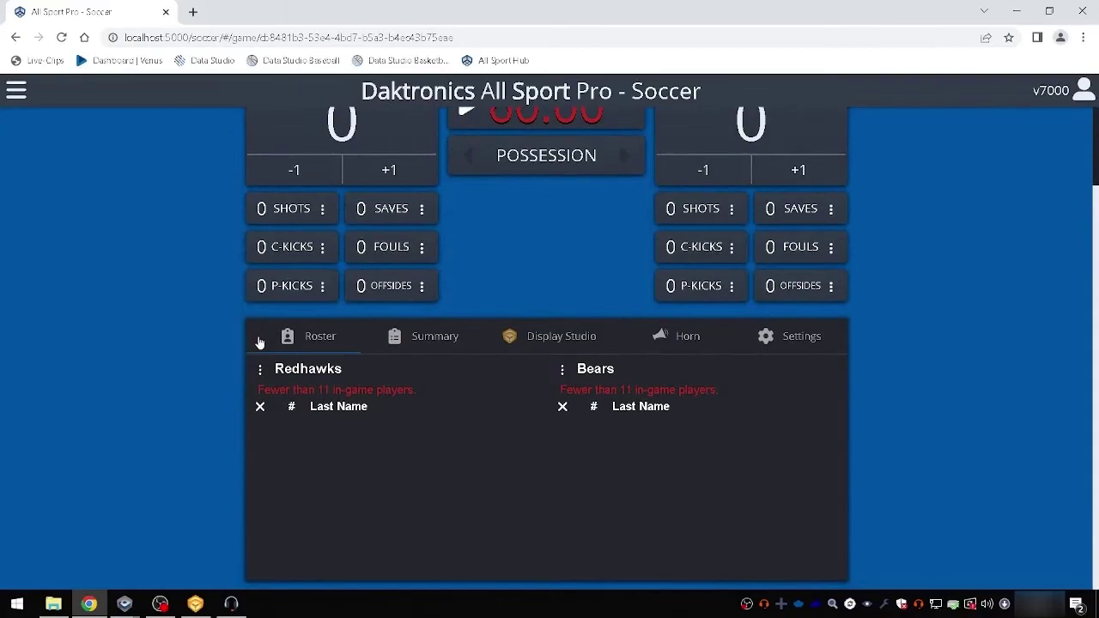
pyautogui.click(261, 370)
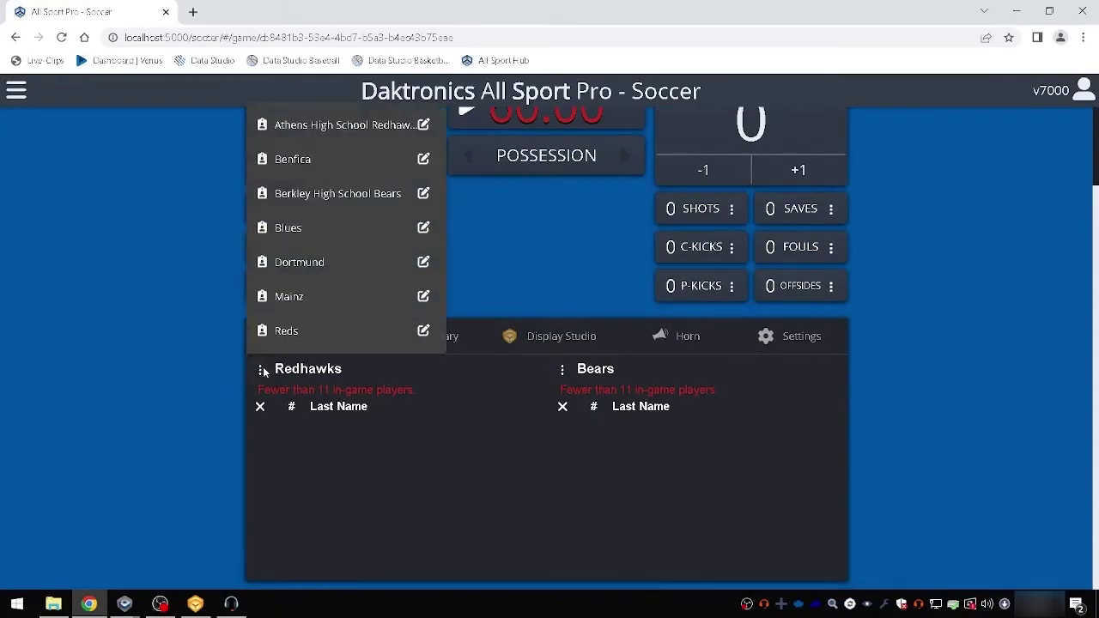
pyautogui.click(288, 128)
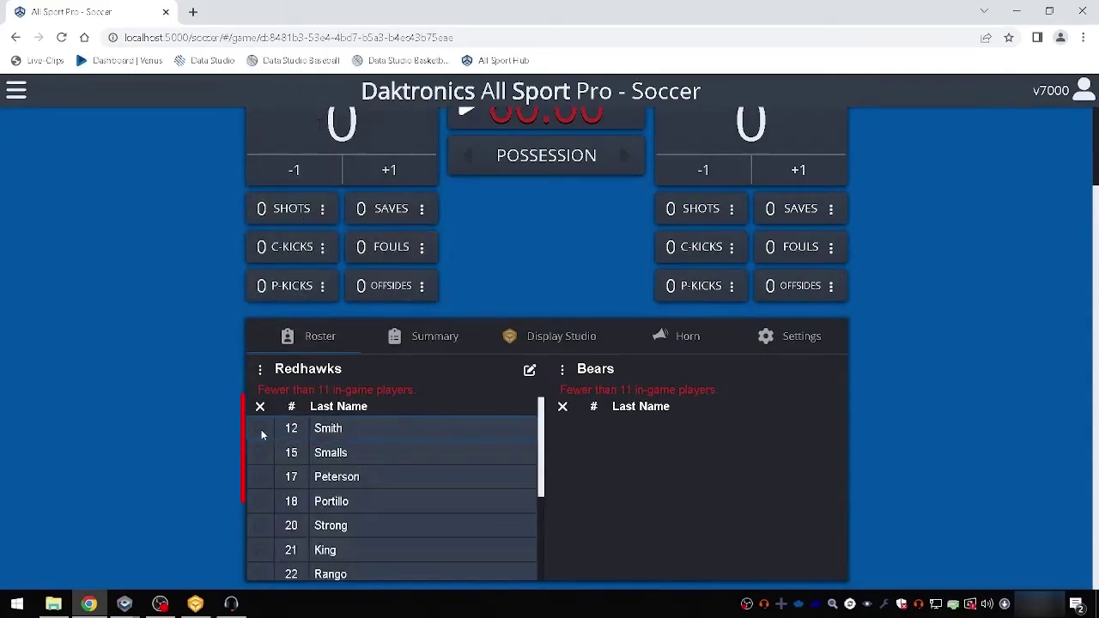
pyautogui.click(261, 428)
pyautogui.click(260, 452)
pyautogui.click(260, 476)
pyautogui.click(260, 549)
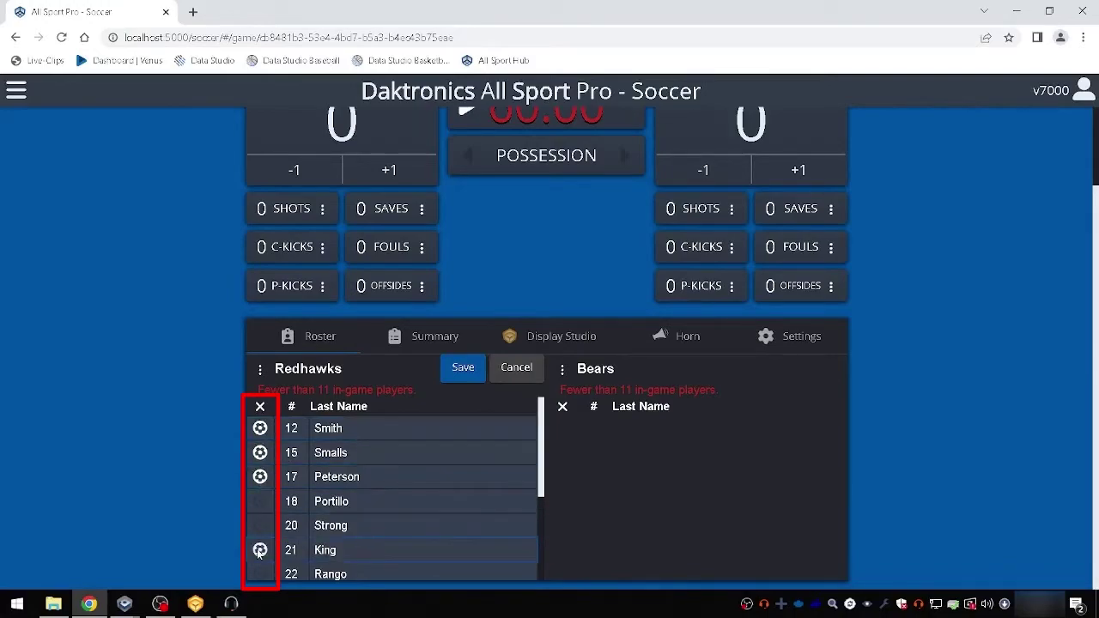
pyautogui.click(260, 573)
# Mark four more Redhawks in-game players, save the lineup, and add one more player
pyautogui.scroll(-3, 262, 478)
pyautogui.click(260, 445)
pyautogui.click(260, 495)
pyautogui.click(261, 518)
pyautogui.click(260, 543)
pyautogui.click(468, 369)
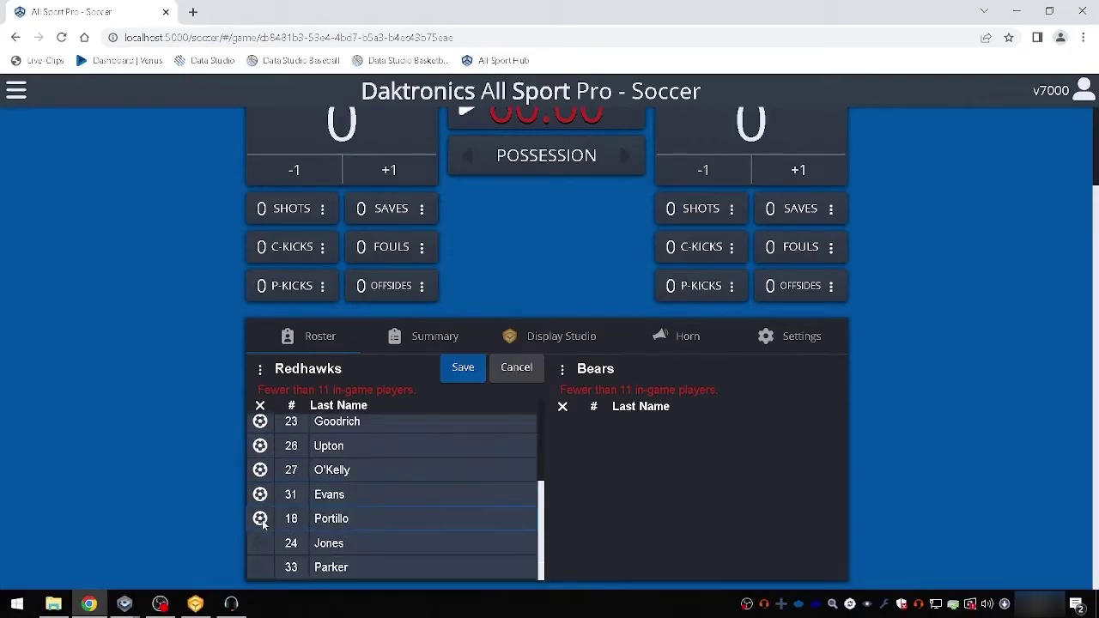
pyautogui.click(479, 370)
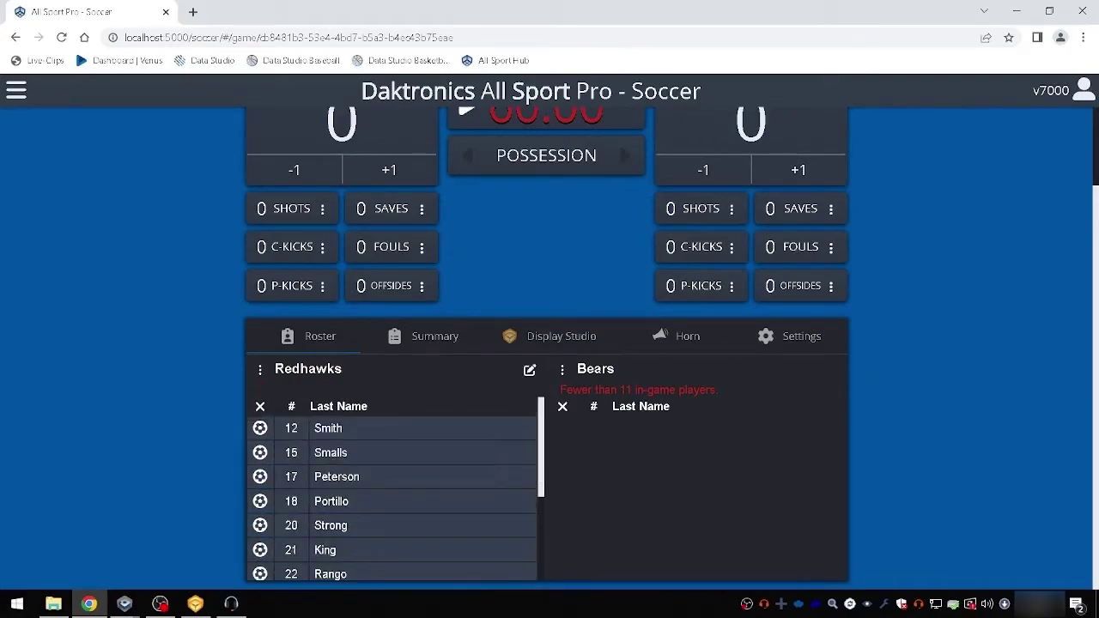
# Load the Bulldogs roster for the guest team and mark six in-game players
pyautogui.click(563, 368)
pyautogui.click(638, 196)
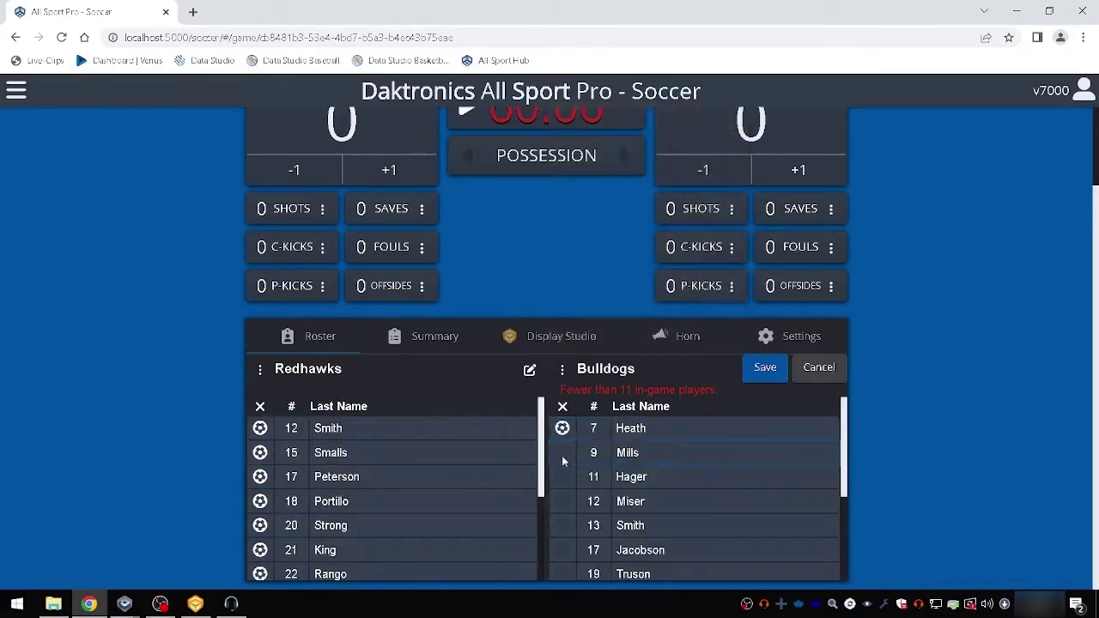
pyautogui.click(562, 452)
pyautogui.click(563, 476)
pyautogui.click(562, 501)
pyautogui.click(562, 525)
pyautogui.click(563, 550)
pyautogui.click(562, 573)
# Mark three more Bulldogs in-game players and save the Bulldogs lineup
pyautogui.scroll(-2, 562, 549)
pyautogui.click(562, 470)
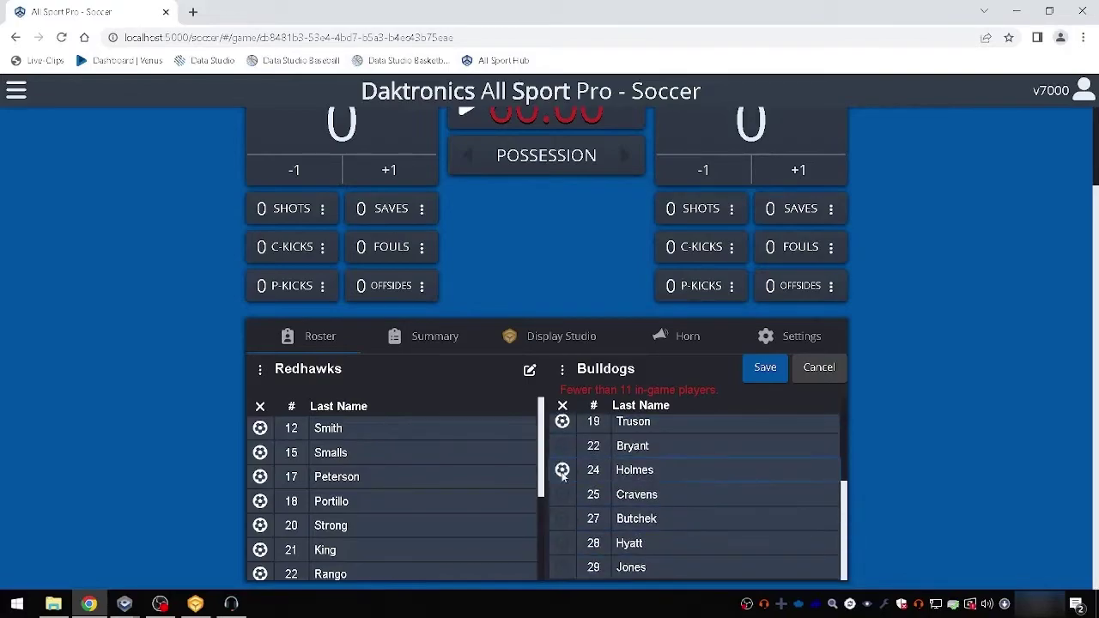
pyautogui.click(563, 494)
pyautogui.click(562, 518)
pyautogui.click(762, 368)
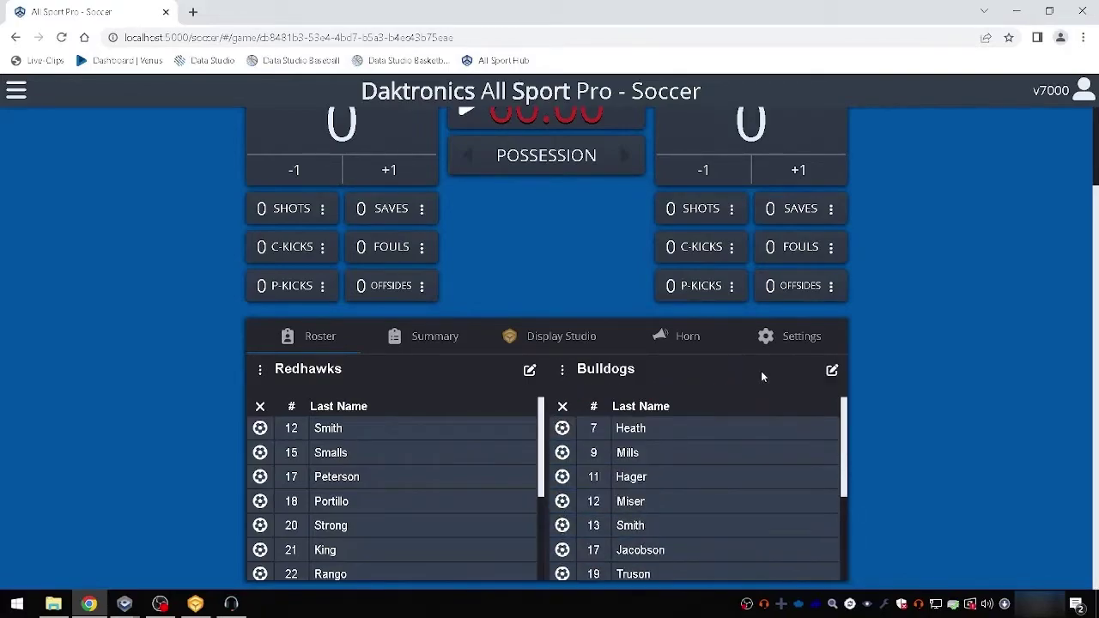
pyautogui.scroll(-3, 395, 498)
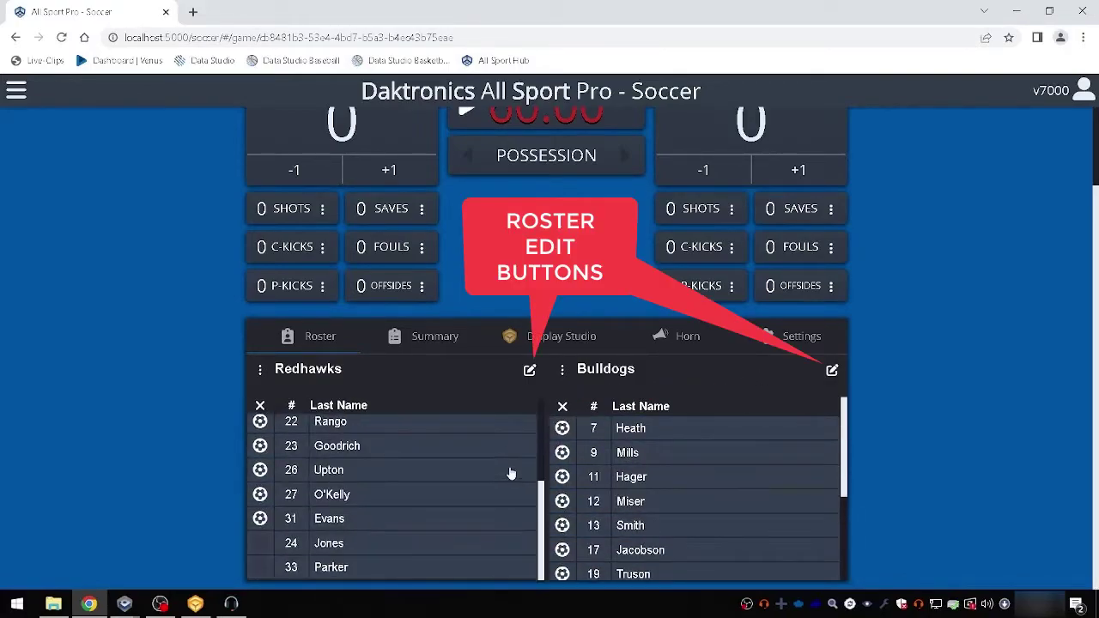
pyautogui.scroll(-3, 643, 532)
# Run and stop the pregame countdown, then advance the period to the 1st Half
pyautogui.scroll(3, 652, 518)
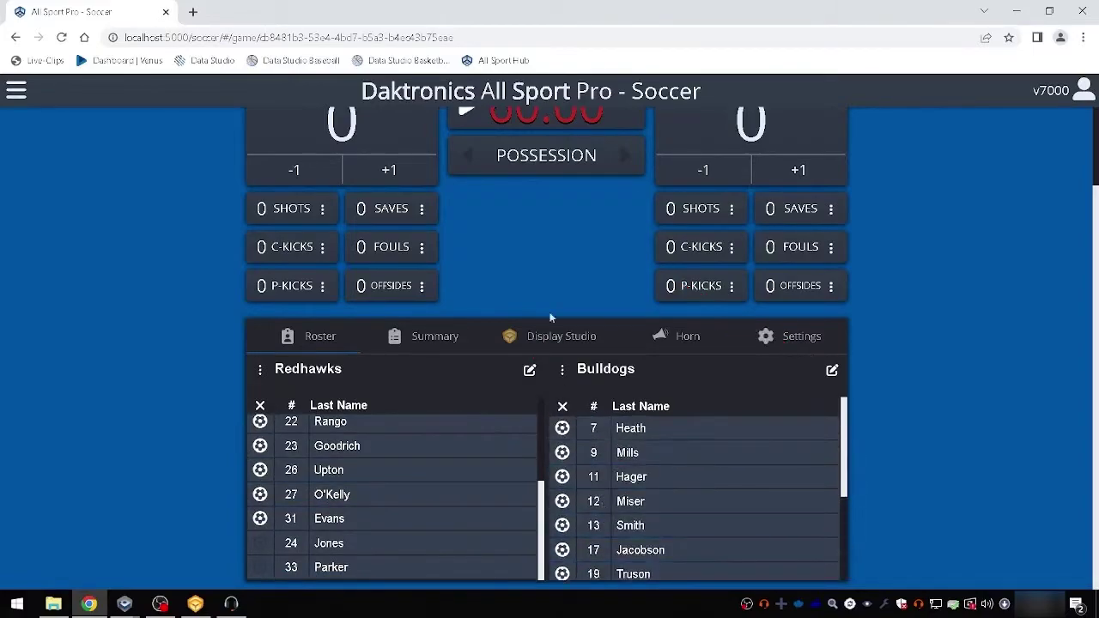
pyautogui.scroll(2, 549, 319)
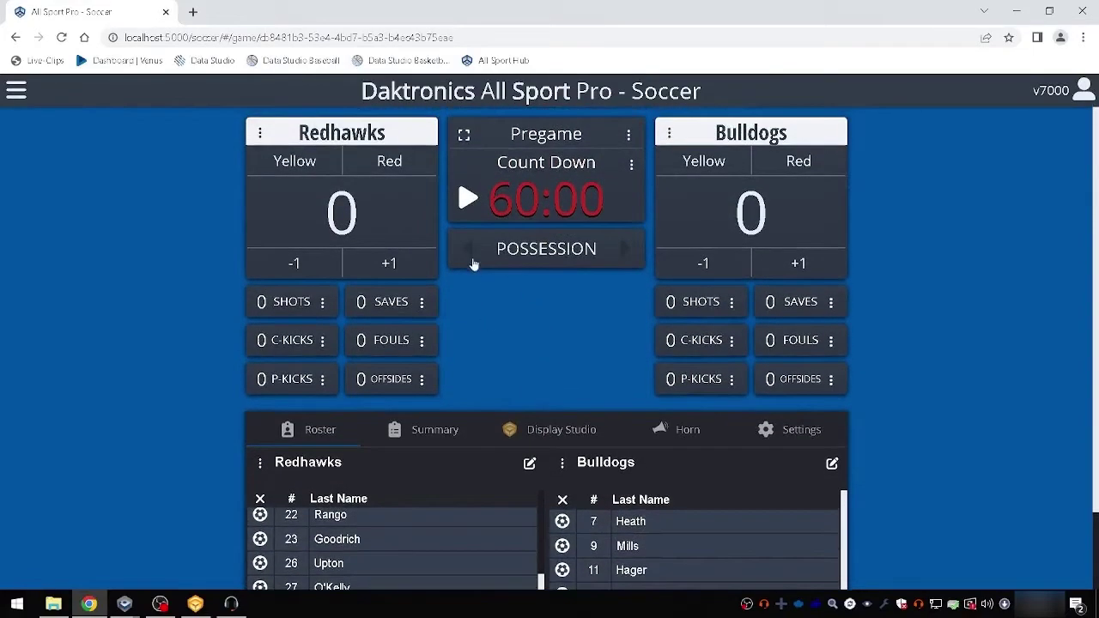
pyautogui.click(468, 201)
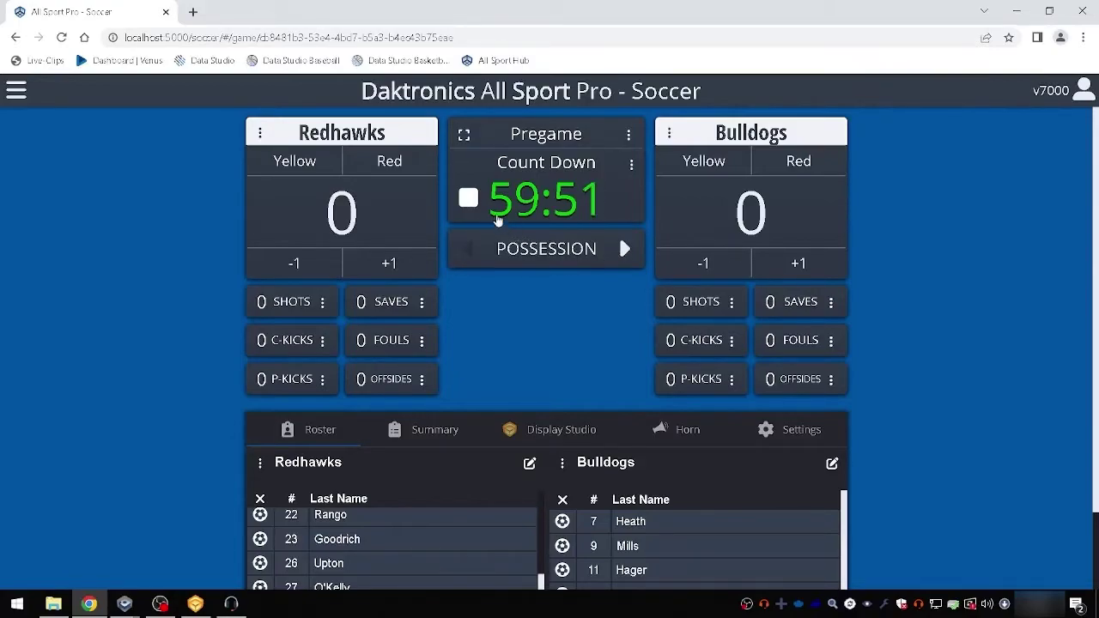
pyautogui.click(468, 197)
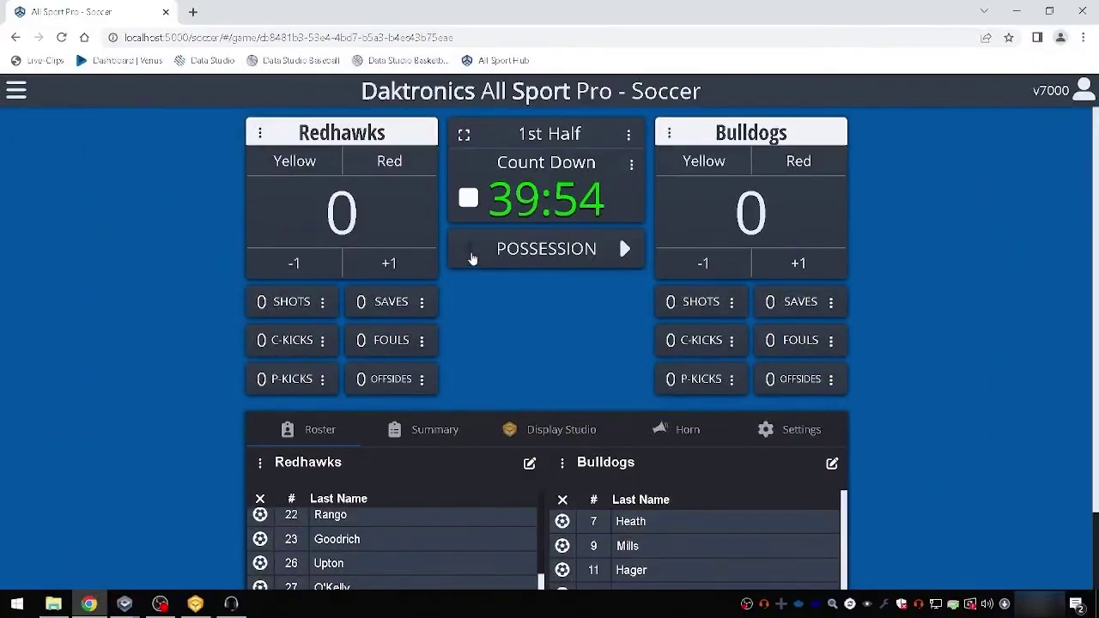
pyautogui.click(467, 249)
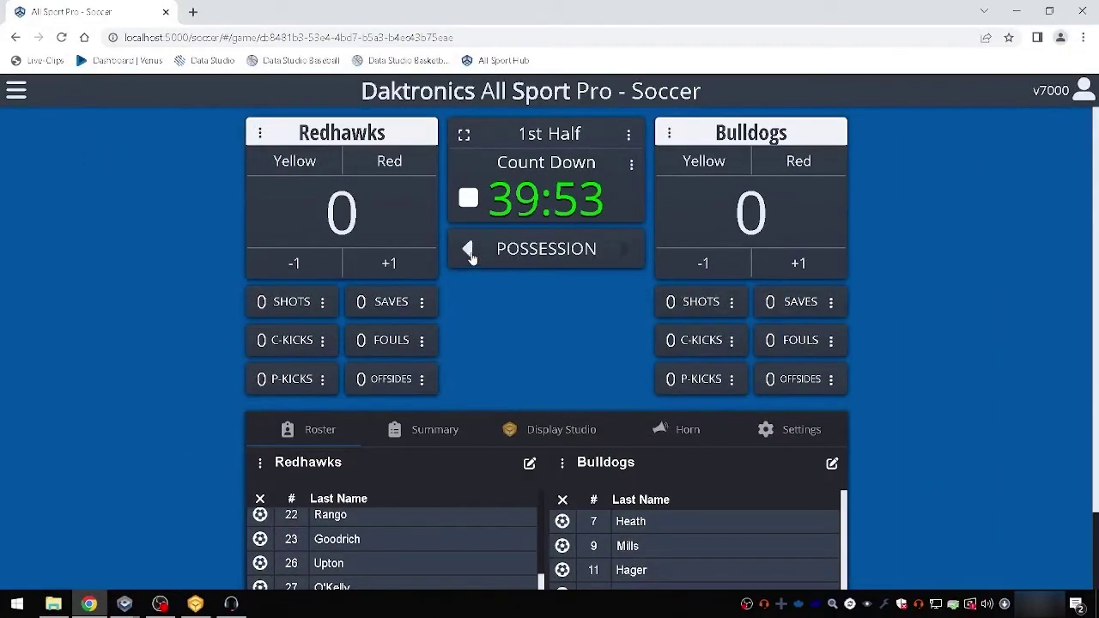
# Score a Redhawks goal credited to #15 with an assist from #21
pyautogui.click(388, 273)
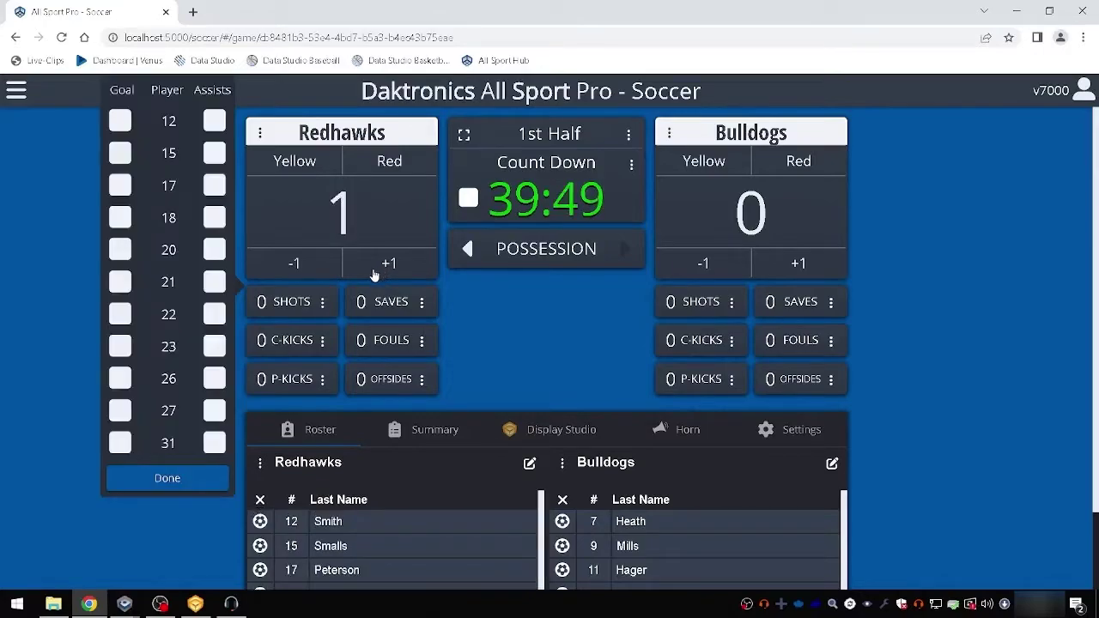
pyautogui.click(120, 152)
pyautogui.click(214, 283)
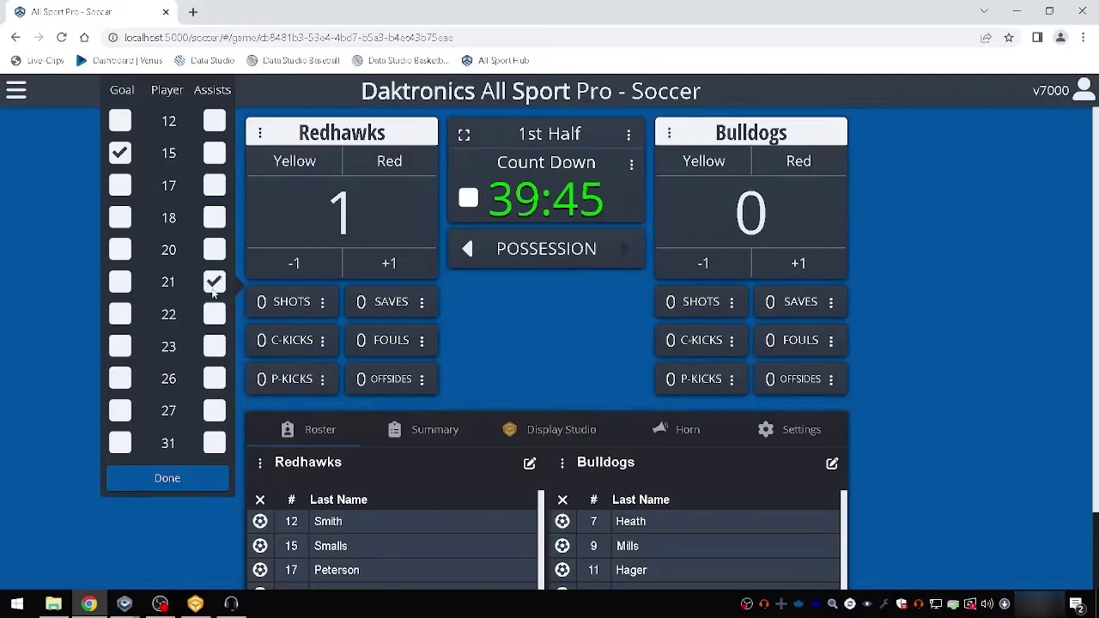
pyautogui.click(181, 479)
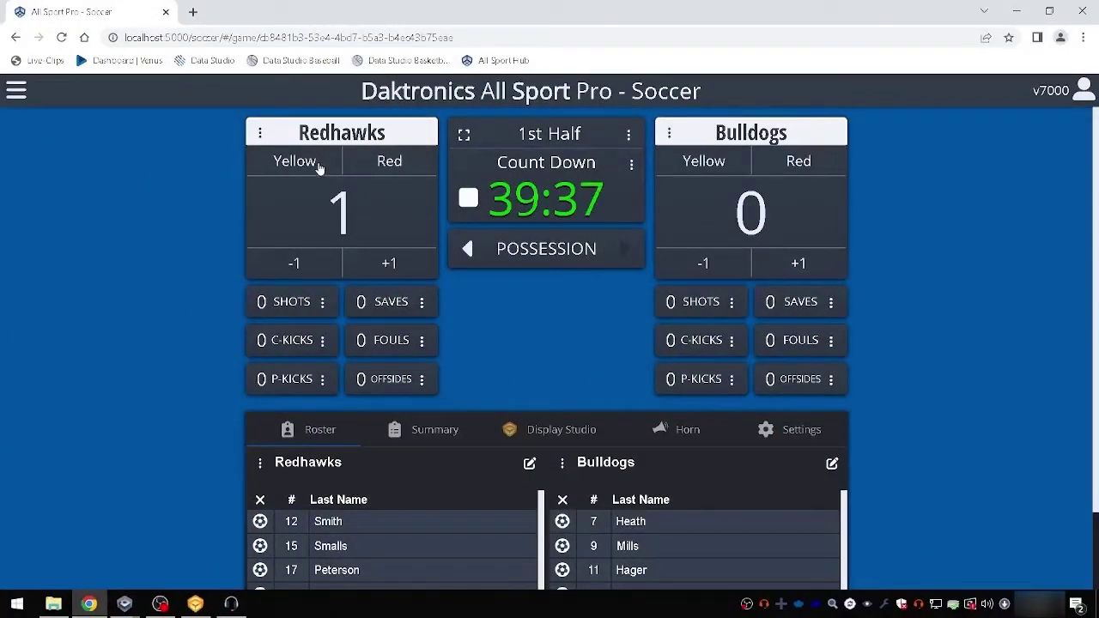
# Give Redhawks #17 a yellow card, add a Bulldogs shot and foul, and view the Summary
pyautogui.click(318, 168)
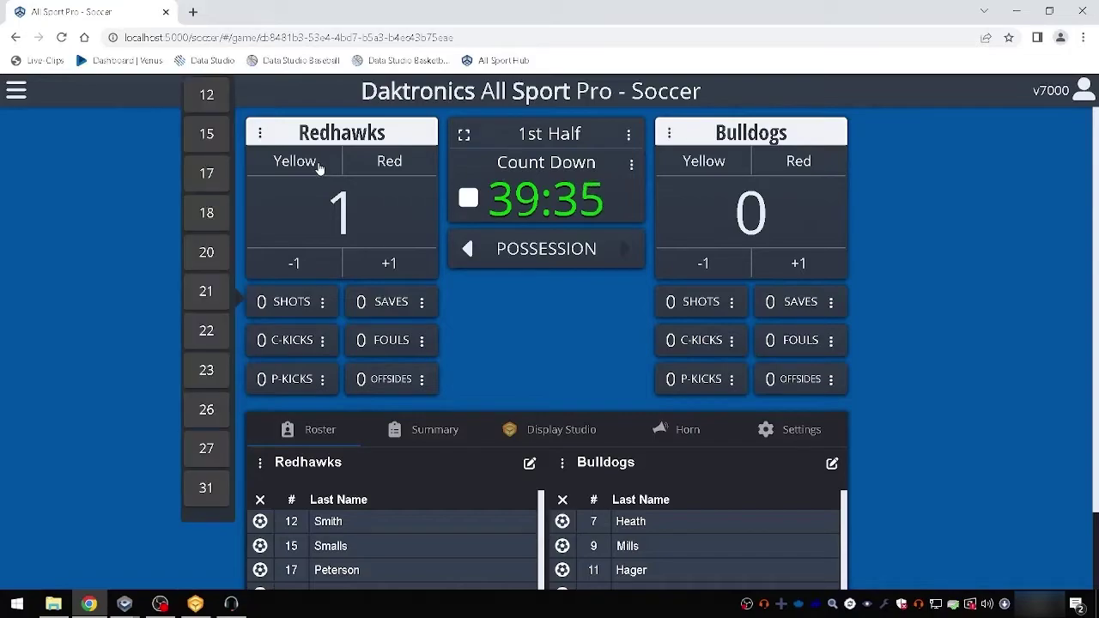
pyautogui.click(211, 181)
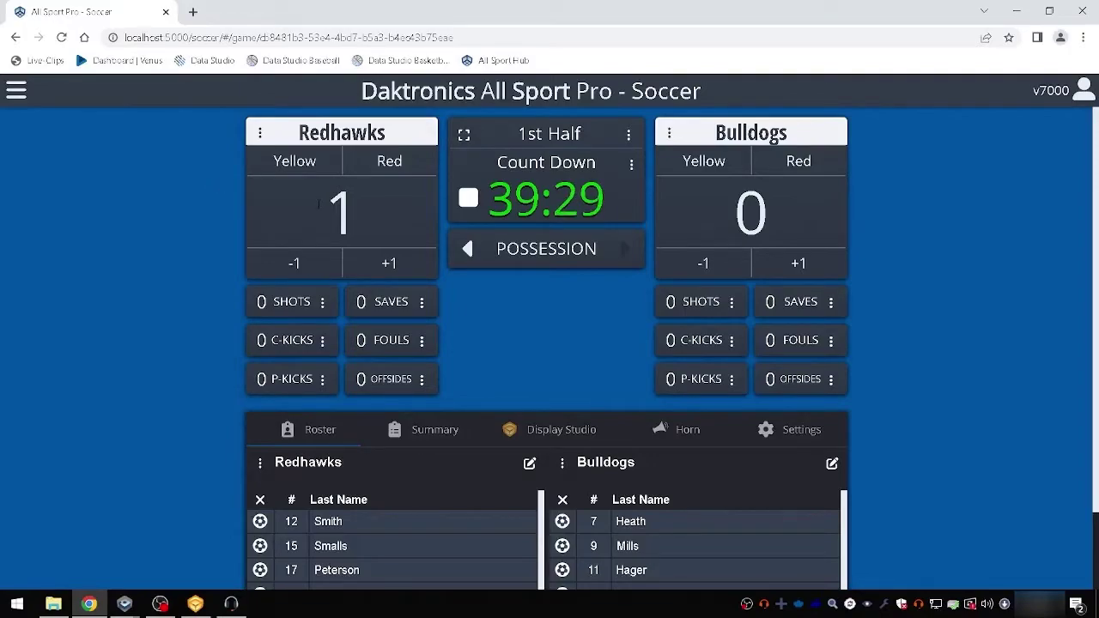
pyautogui.click(709, 311)
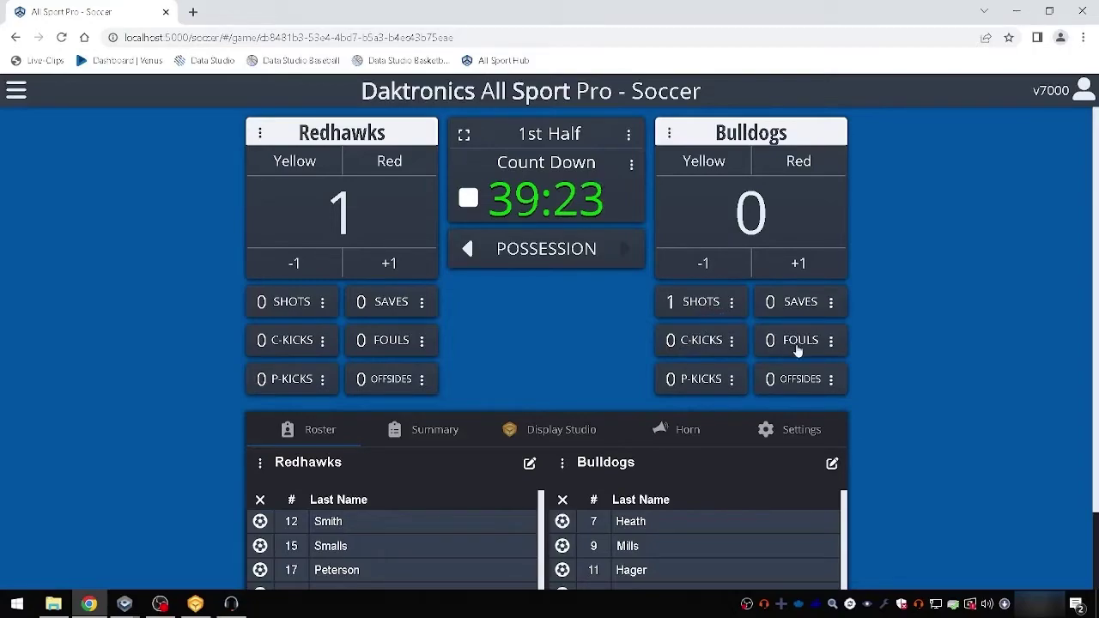
pyautogui.click(830, 341)
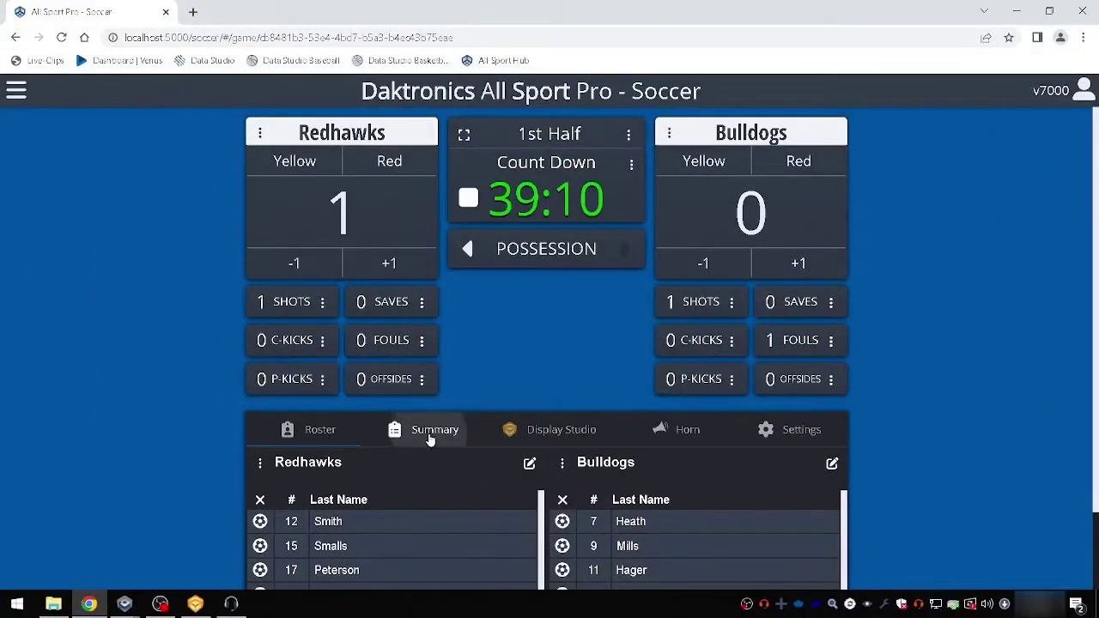
pyautogui.click(430, 438)
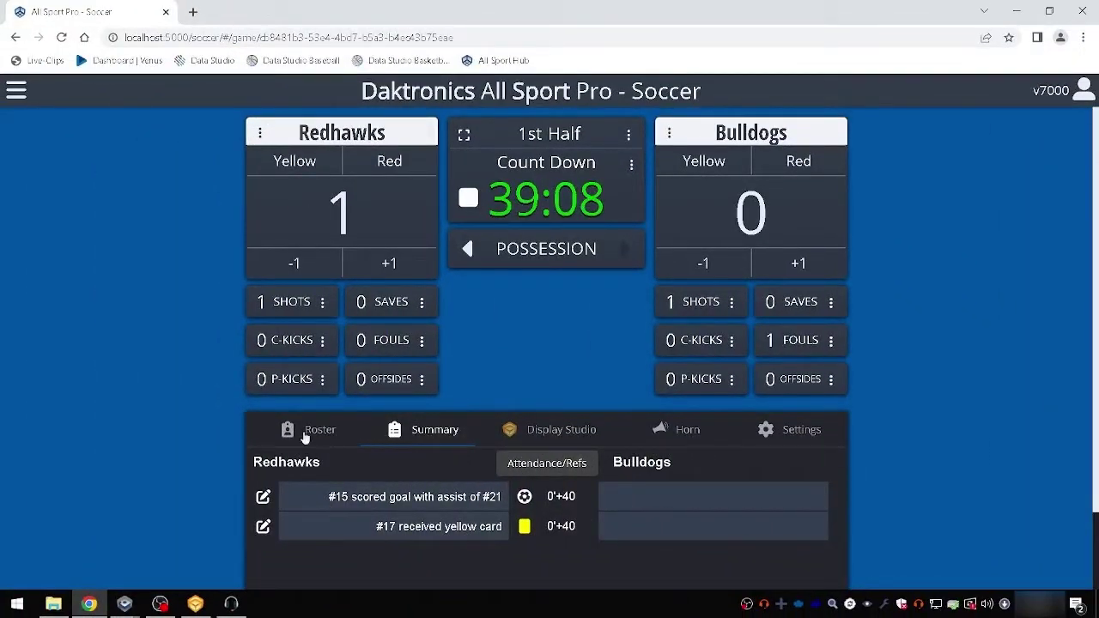
# Edit the logged goal so #17 is the scorer, keeping the #21 assist
pyautogui.scroll(-1, 249, 439)
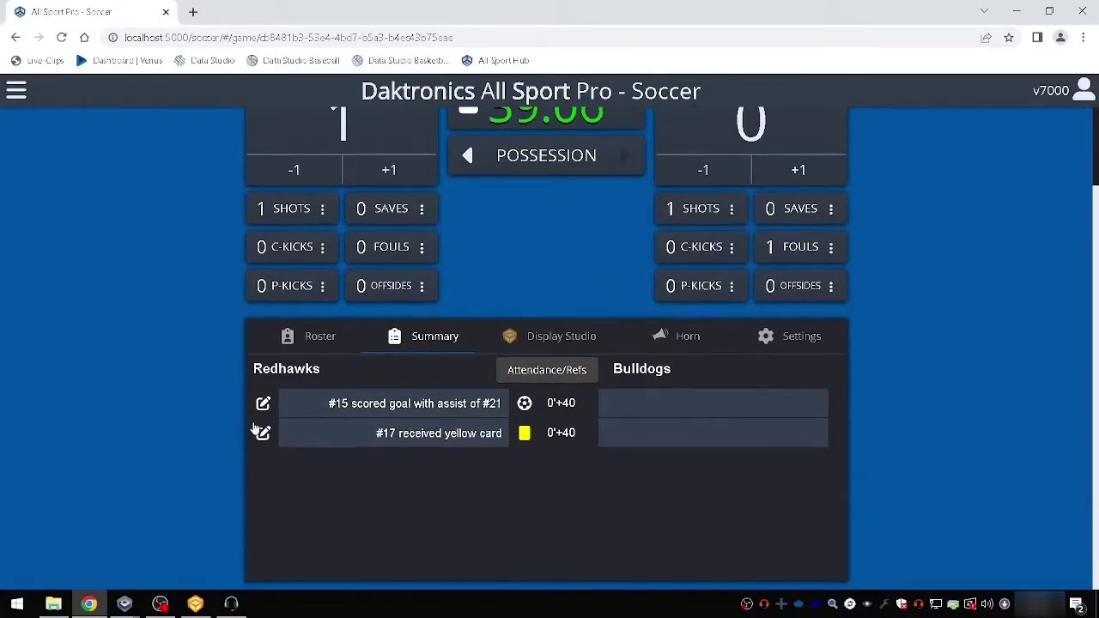
pyautogui.click(265, 407)
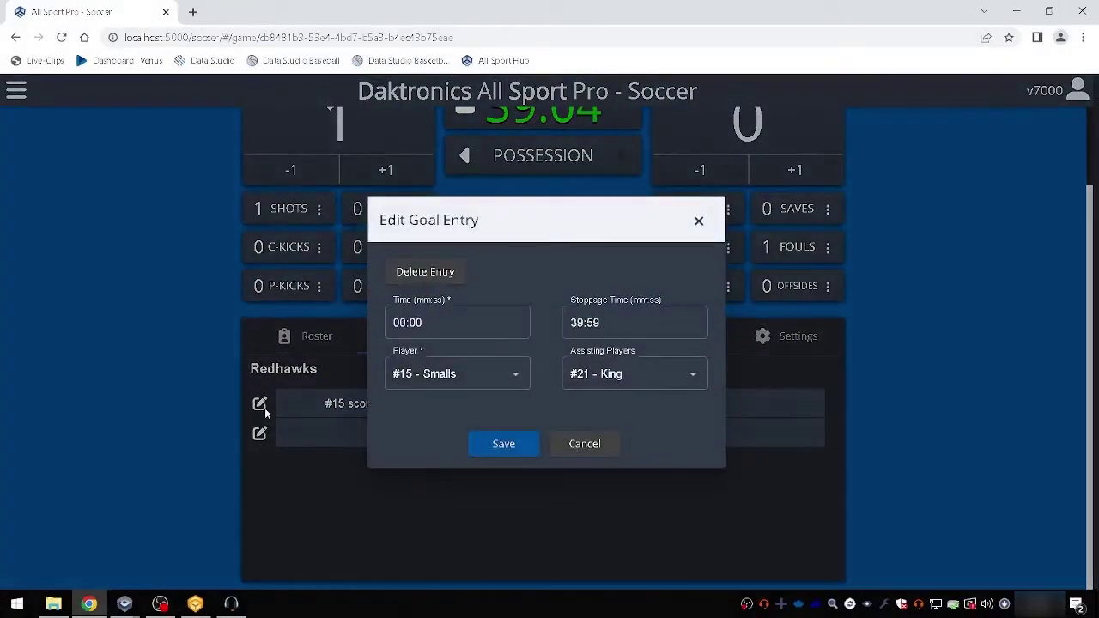
pyautogui.click(466, 381)
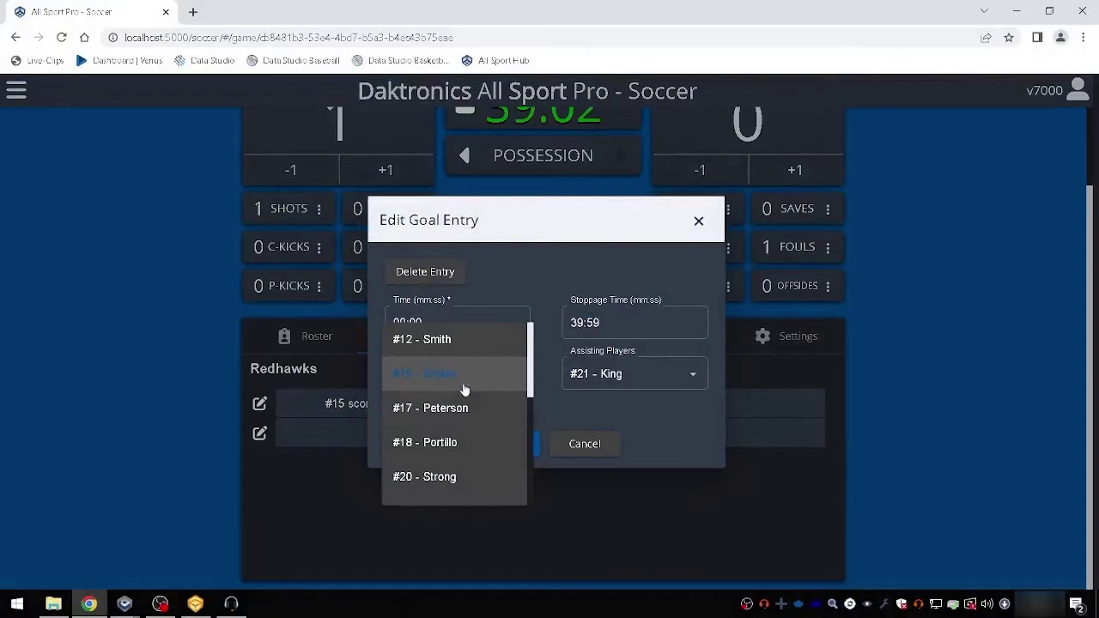
pyautogui.click(456, 410)
pyautogui.click(505, 445)
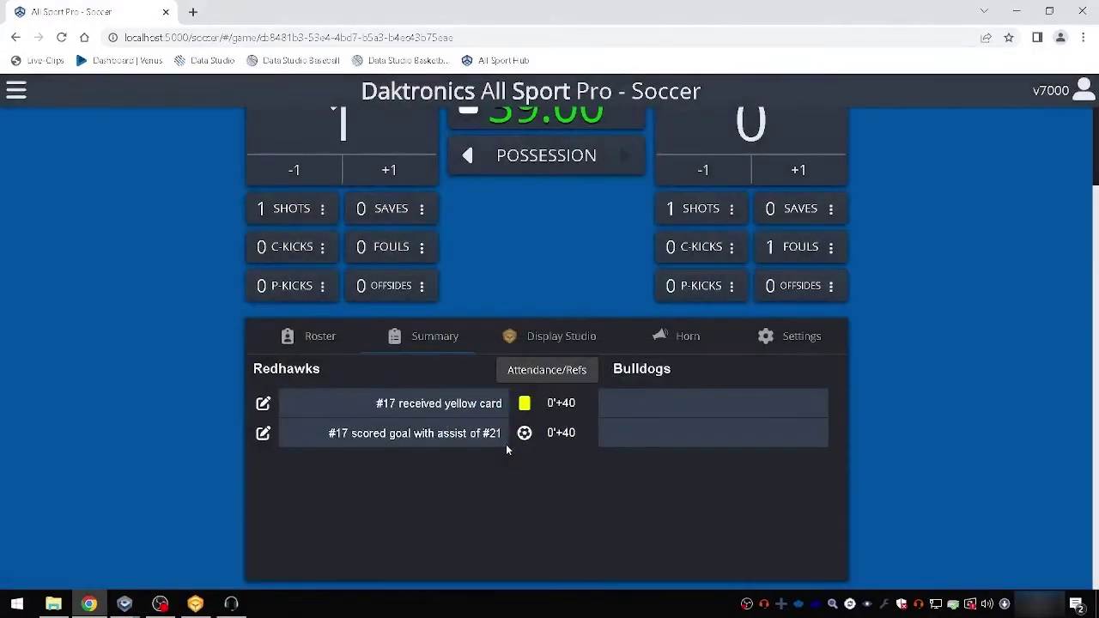
# Record game attendance as 1420 under Attendance/Refs and save
pyautogui.click(532, 379)
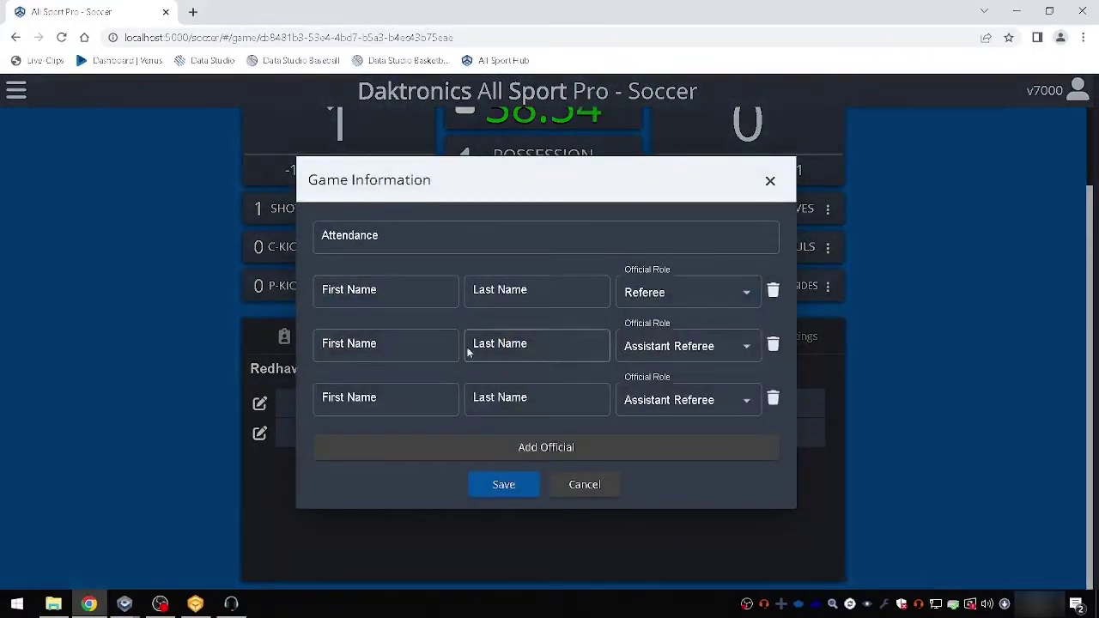
pyautogui.click(444, 240)
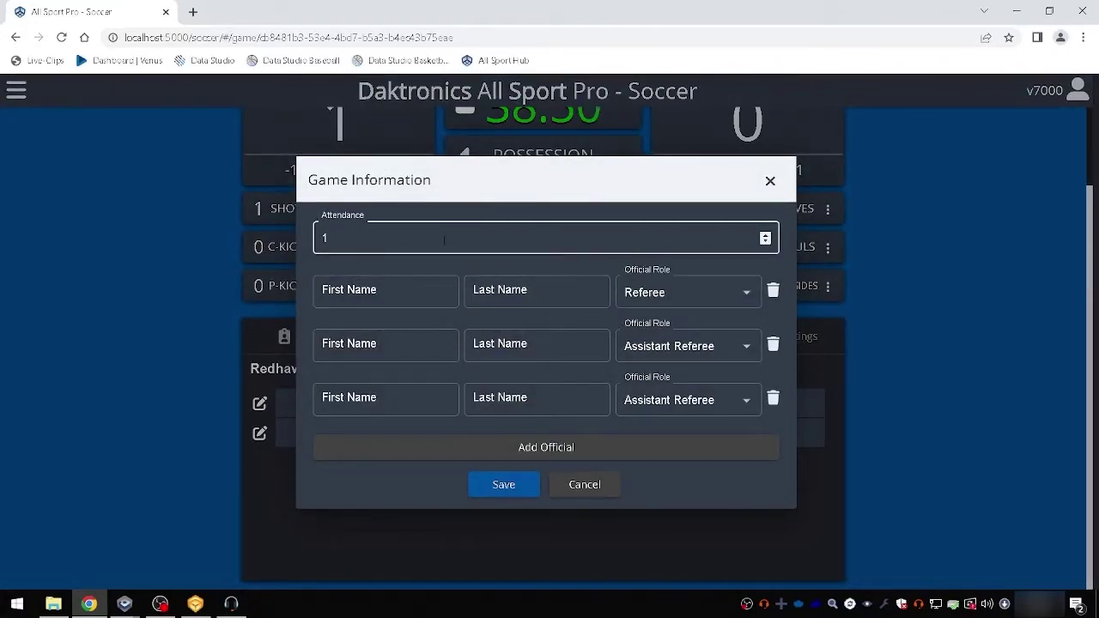
pyautogui.write('420')
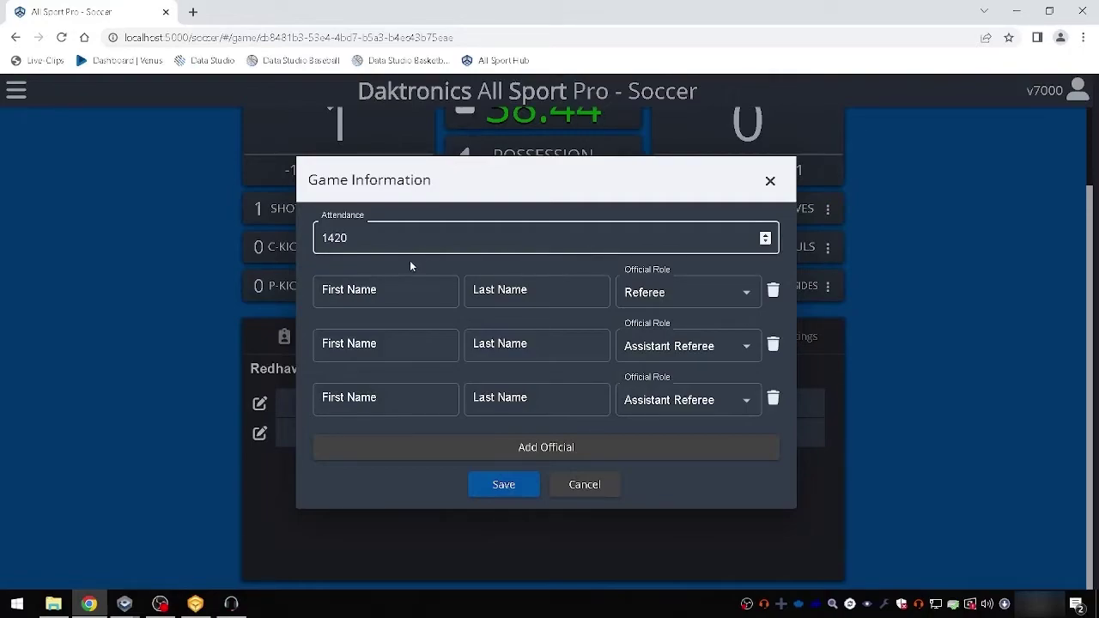
pyautogui.click(502, 492)
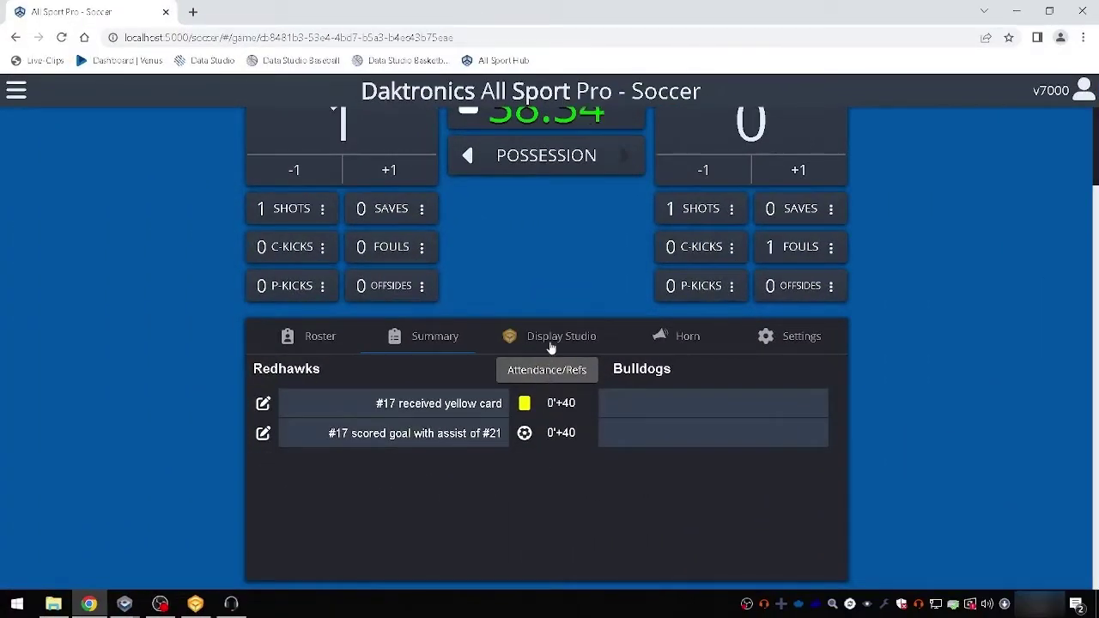
# Open the Display Studio tab's configuration form and choose Soccer:Soccer:Tab 01 as the tab container
pyautogui.click(550, 340)
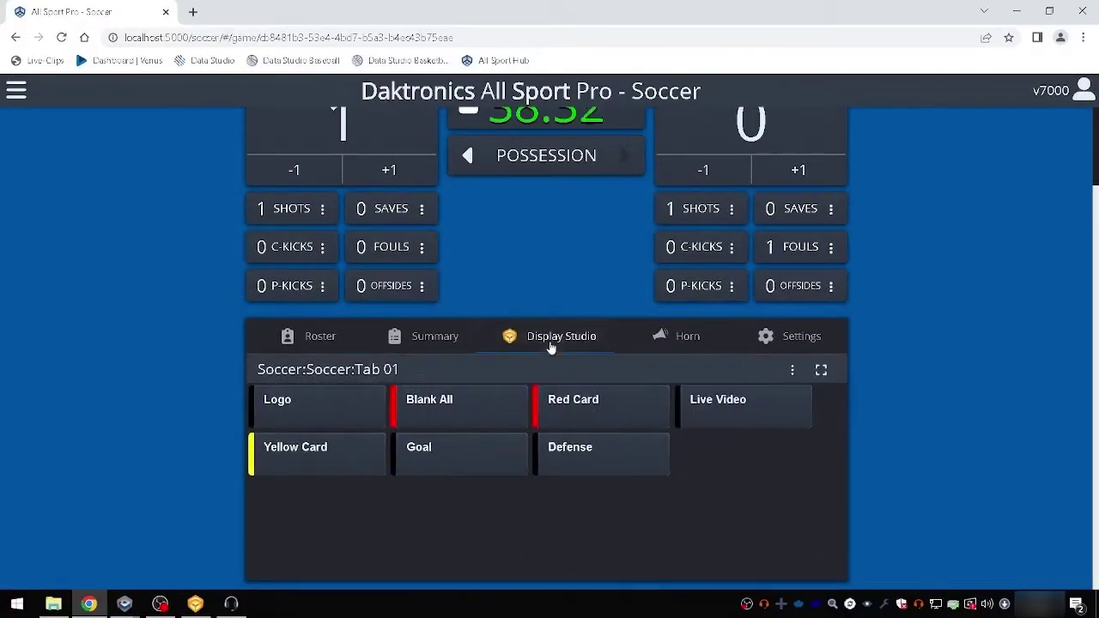
pyautogui.click(794, 371)
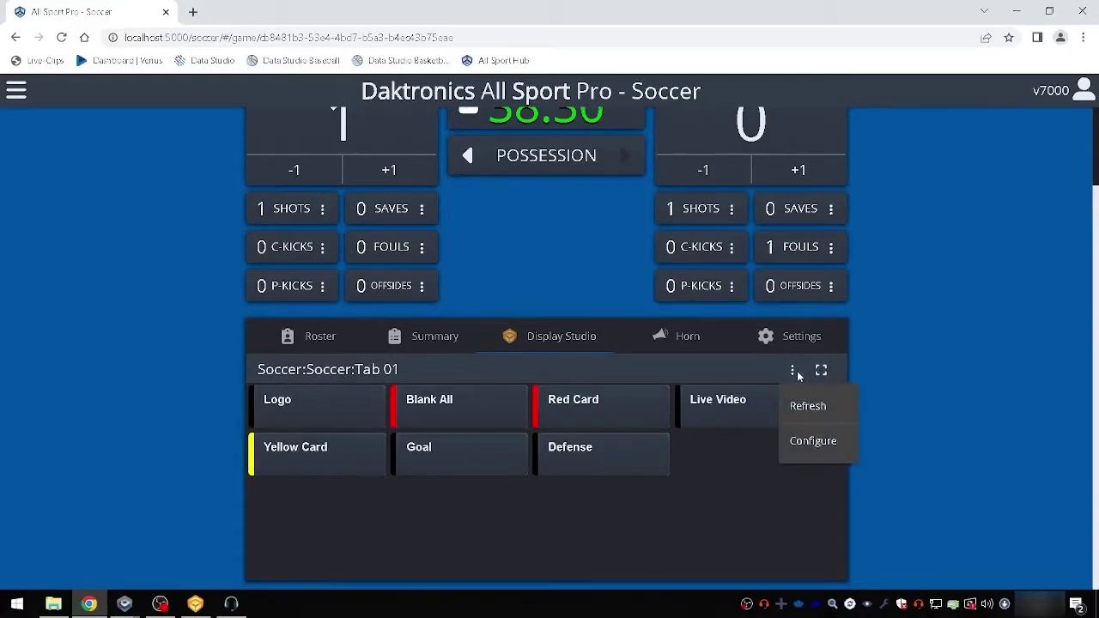
pyautogui.click(813, 441)
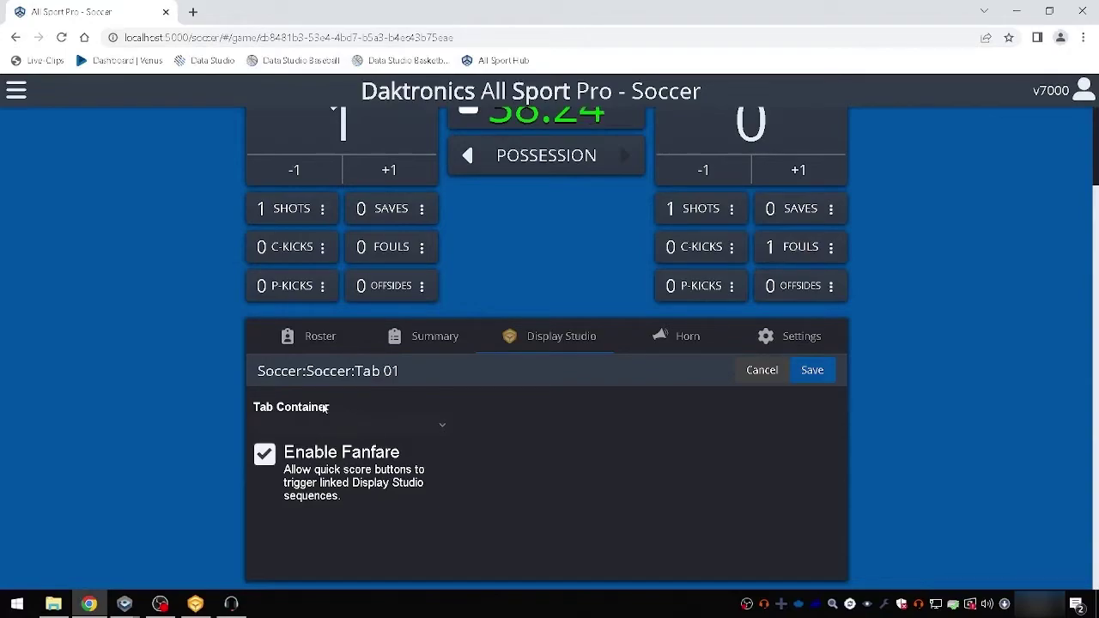
pyautogui.click(440, 422)
pyautogui.scroll(-1, 383, 393)
pyautogui.scroll(-6, 384, 394)
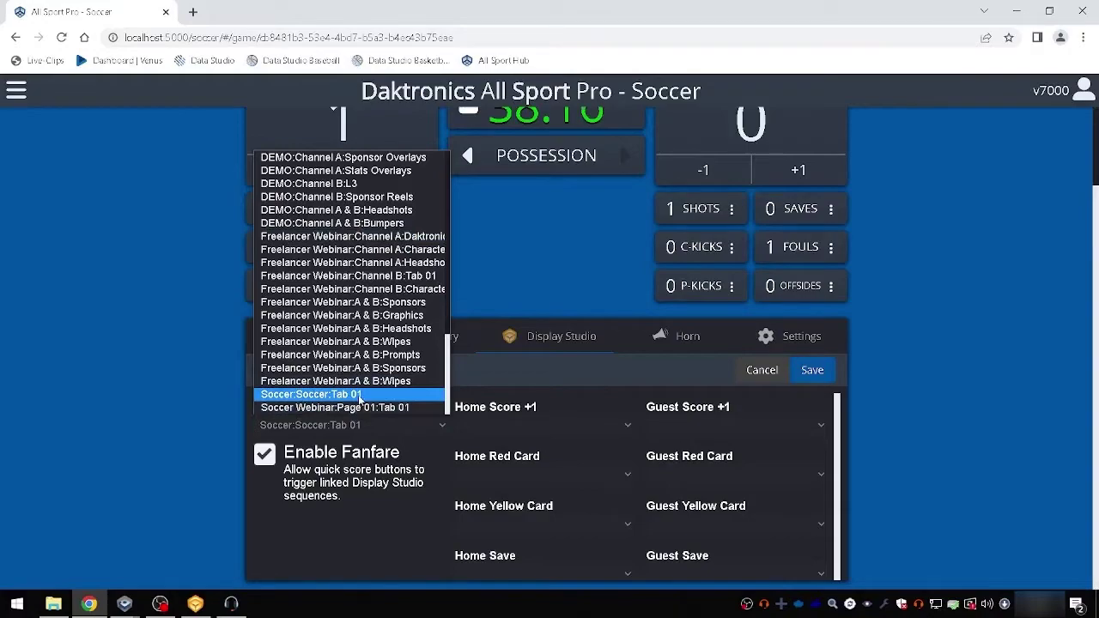
pyautogui.click(358, 395)
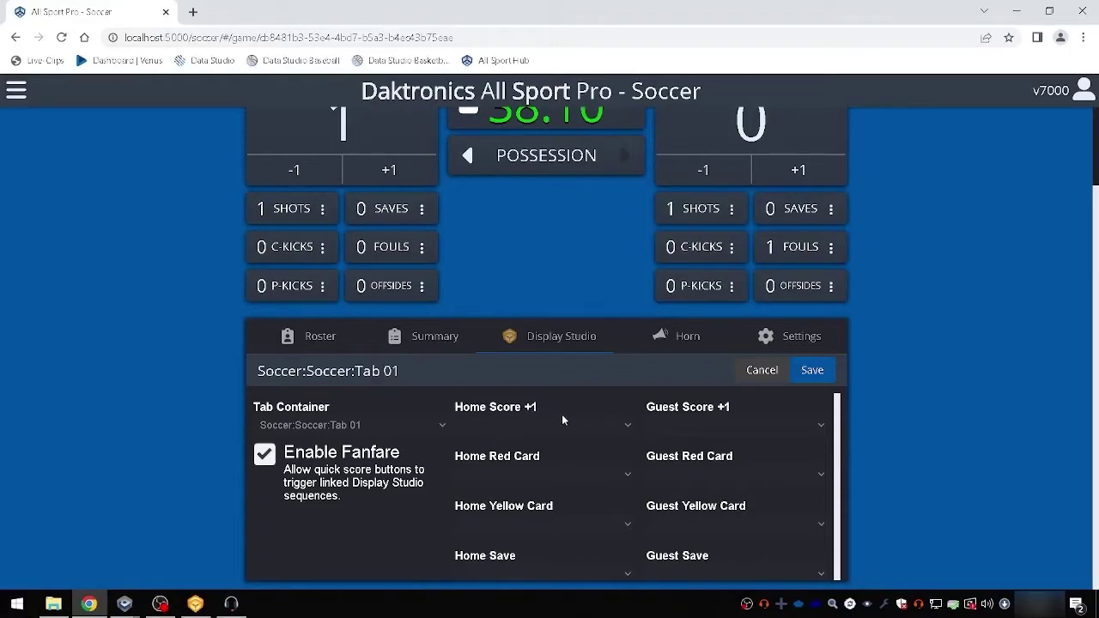
# Toggle Enable Fanfare off and back on, and link the Goal graphic to Home Score +1
pyautogui.click(273, 460)
pyautogui.click(273, 460)
pyautogui.click(627, 427)
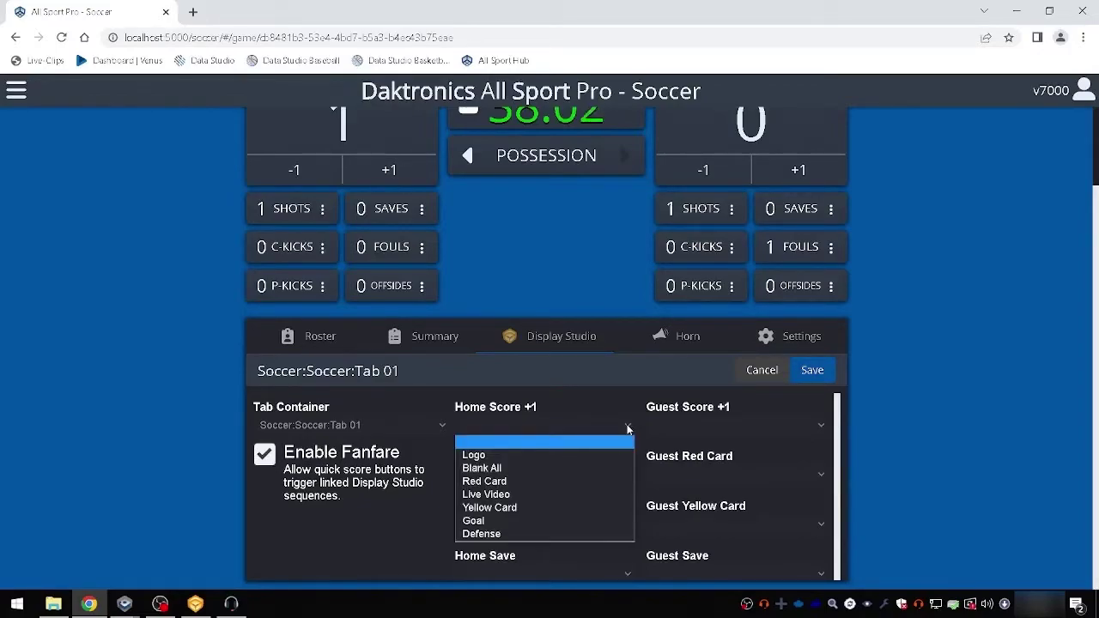
pyautogui.click(506, 521)
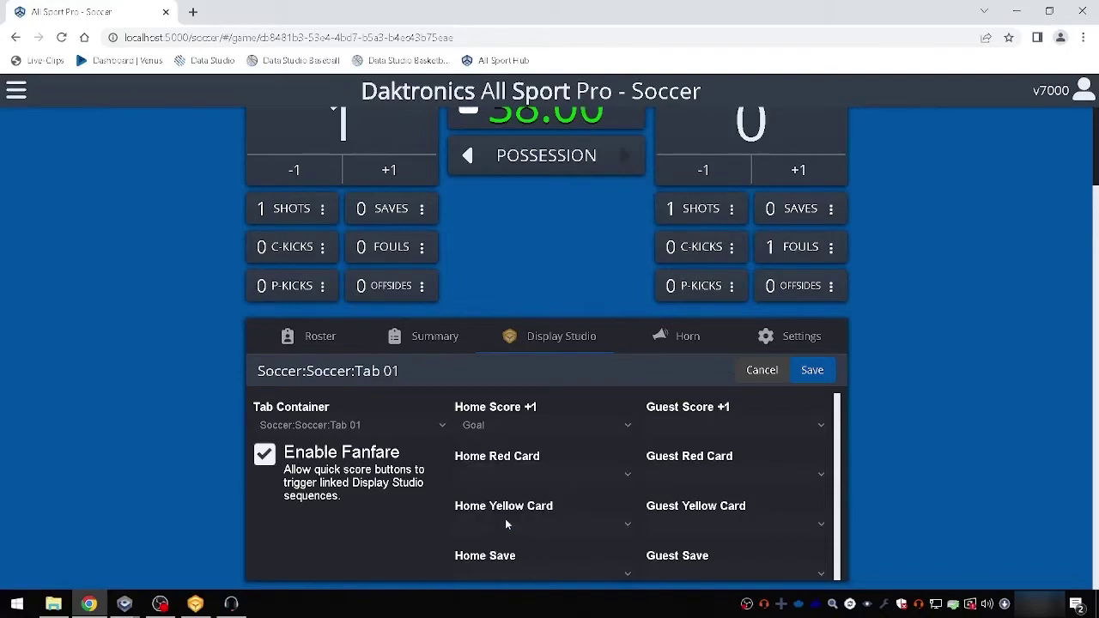
# Link the Red Card graphic to both Home Red Card and Guest Red Card
pyautogui.click(613, 476)
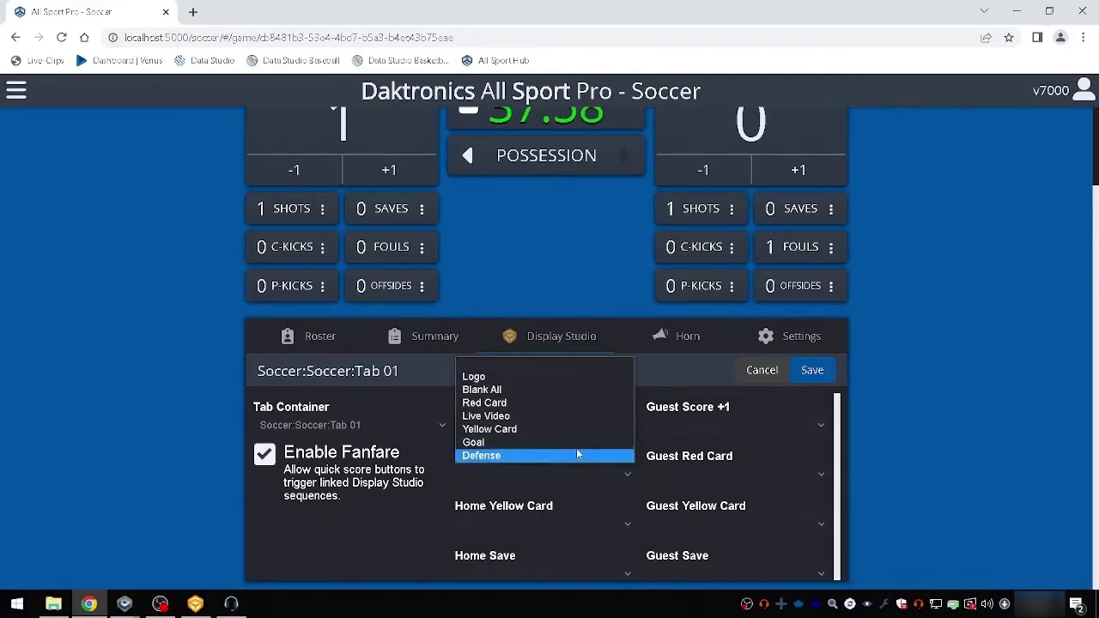
pyautogui.click(525, 410)
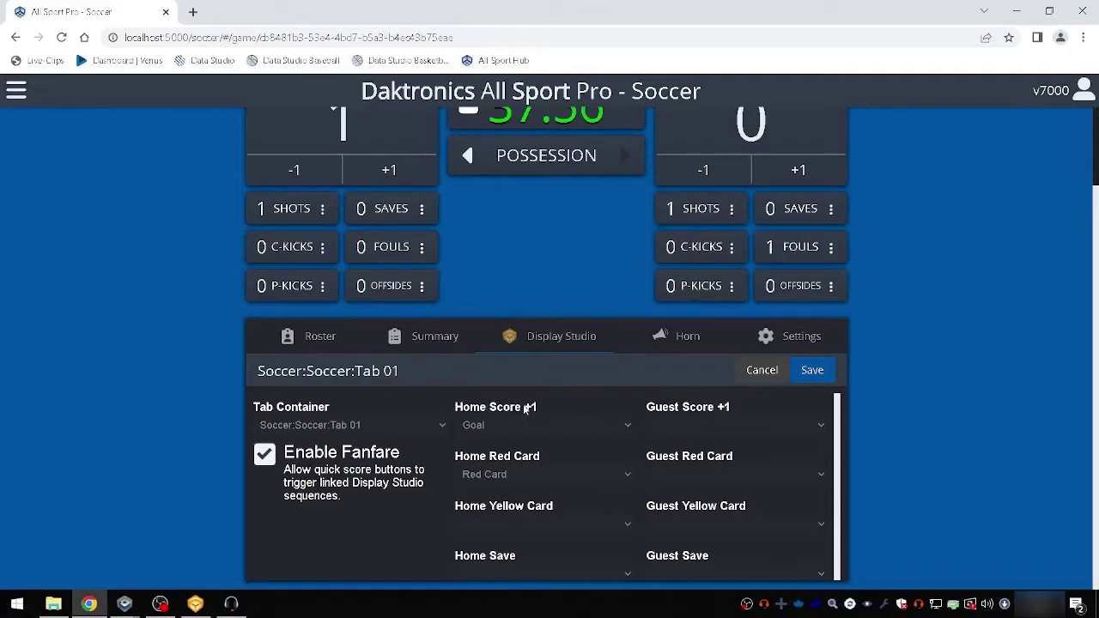
pyautogui.click(811, 477)
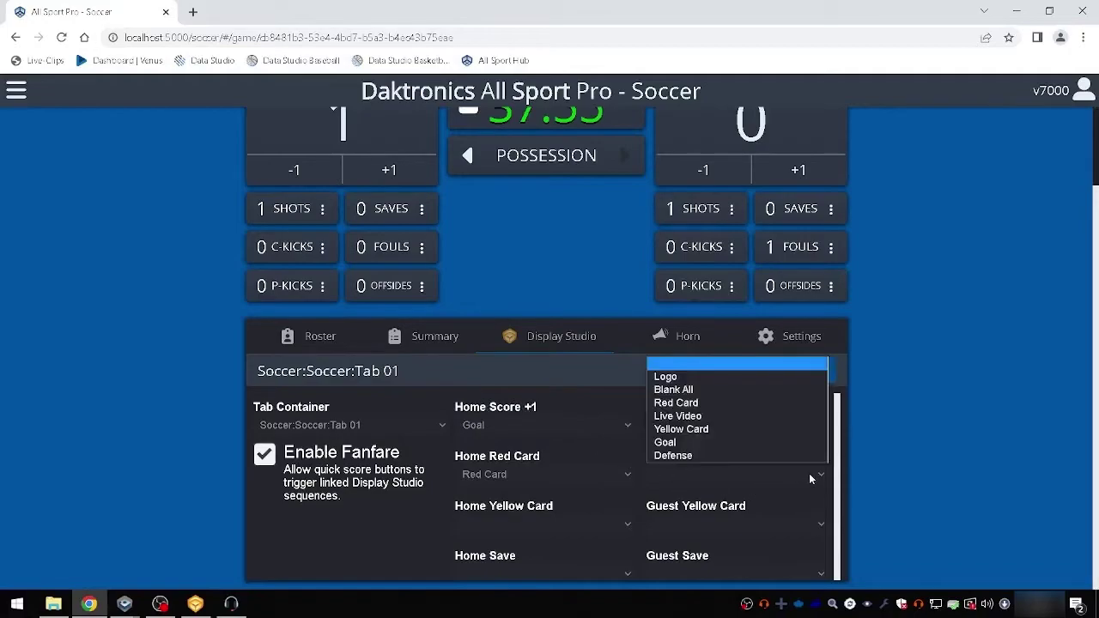
pyautogui.click(743, 403)
# Link the Yellow Card graphic to Home and Guest Yellow Card, then save Tab 01
pyautogui.click(589, 524)
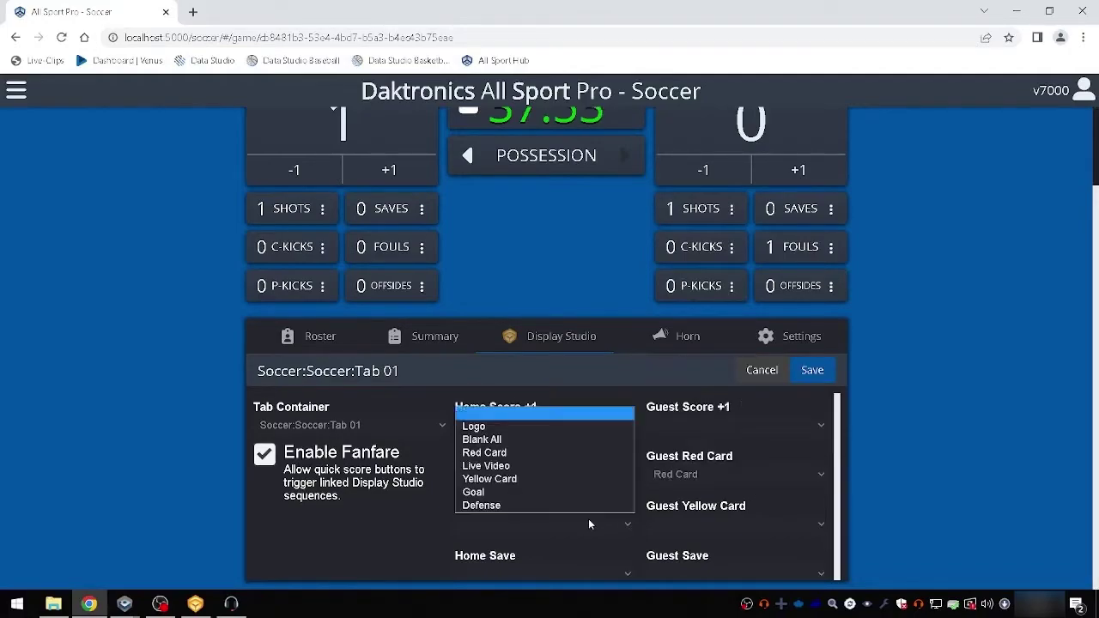
pyautogui.click(533, 479)
pyautogui.click(718, 517)
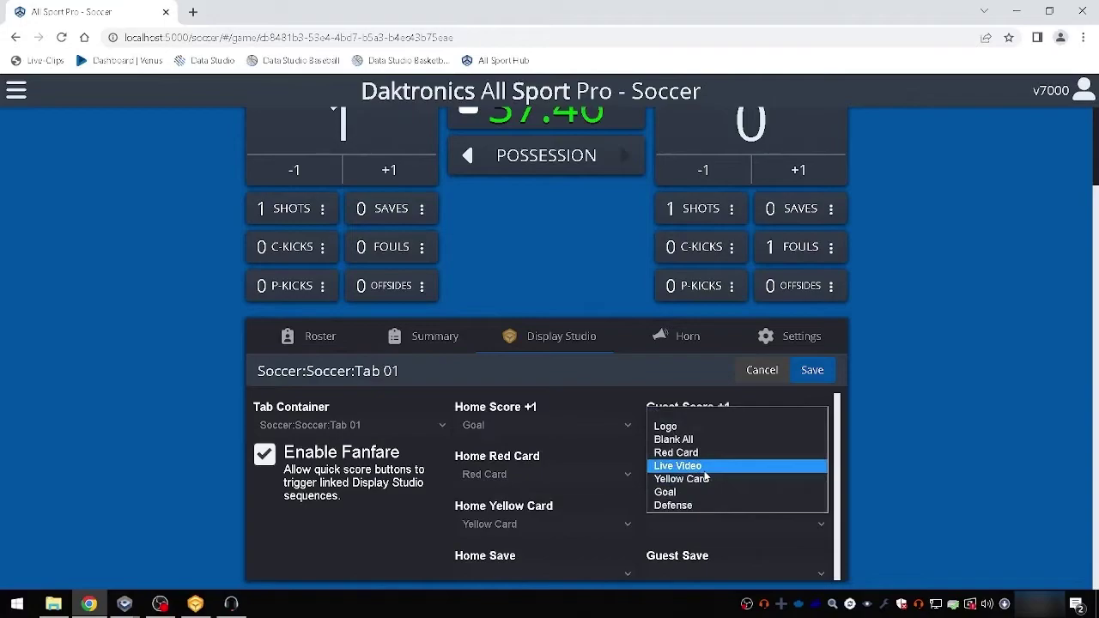
pyautogui.click(704, 479)
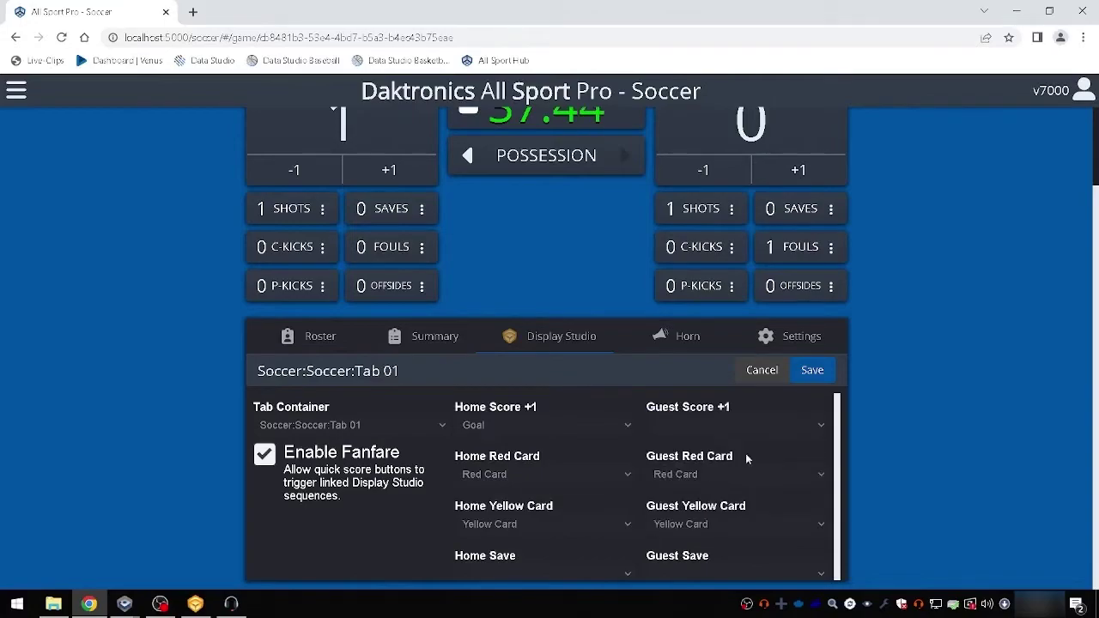
pyautogui.click(811, 372)
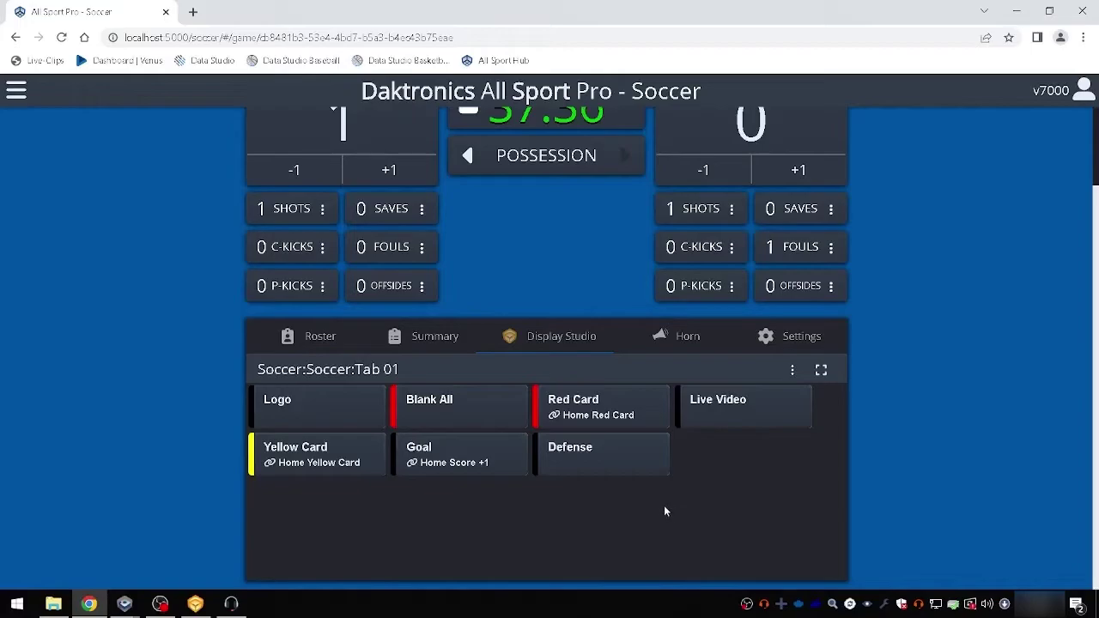
# Refresh the Display Studio graphics buttons so US Flag appears, then show the Horn panel
pyautogui.scroll(1, 397, 290)
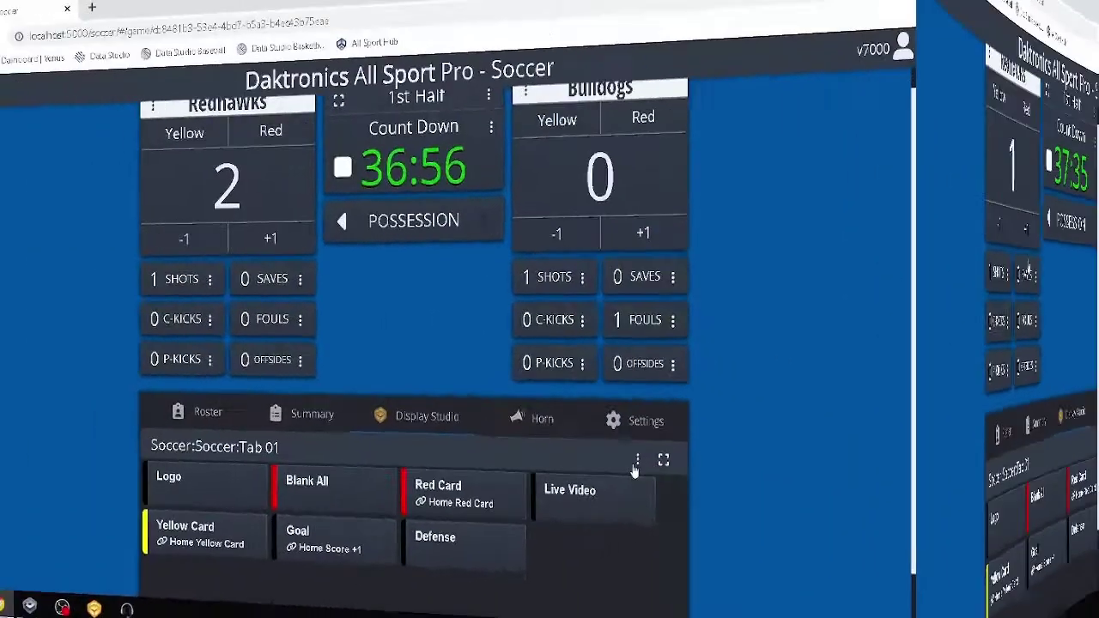
pyautogui.click(636, 462)
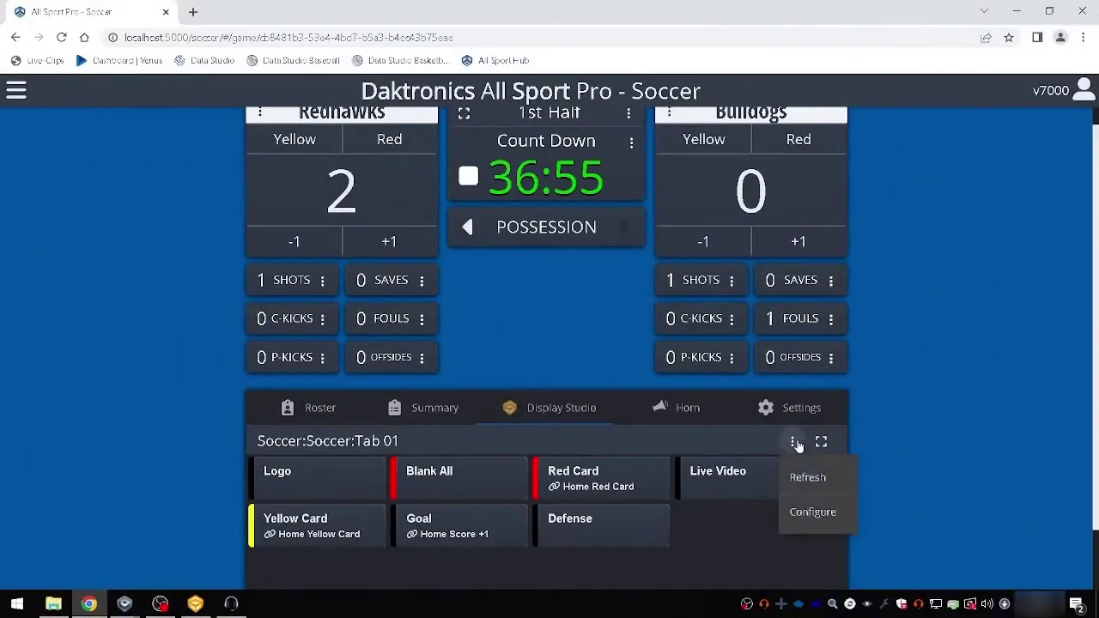
pyautogui.click(815, 478)
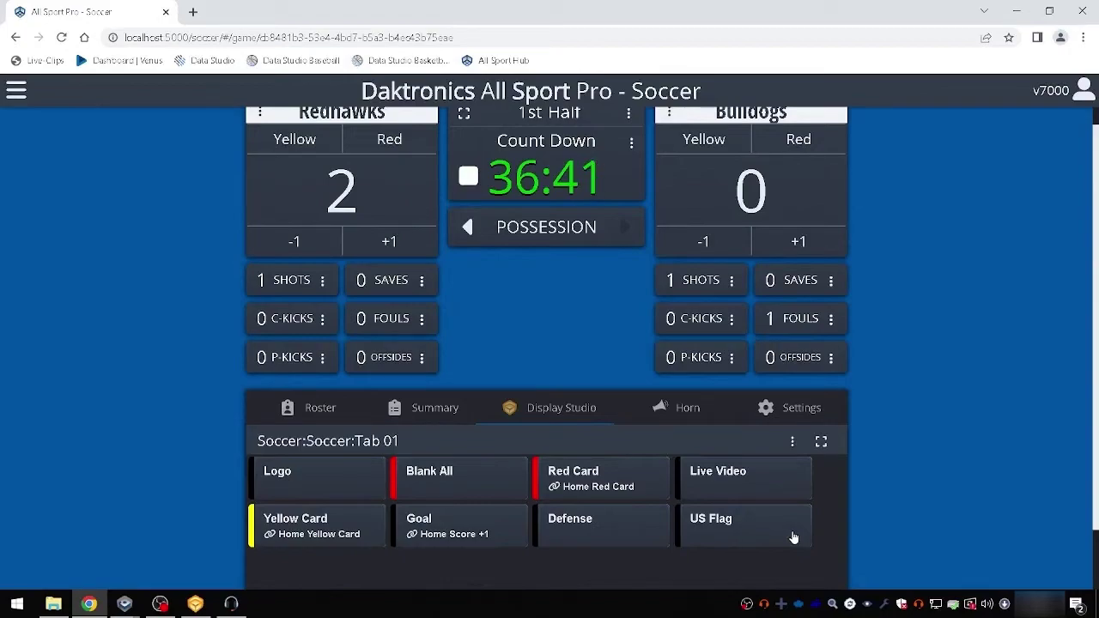
pyautogui.click(694, 411)
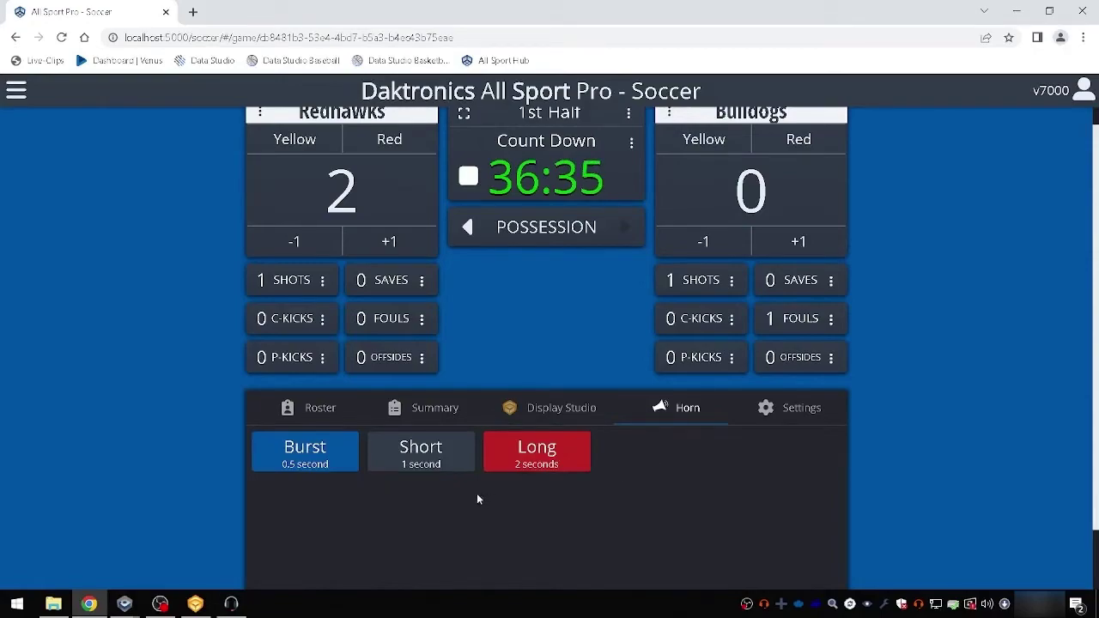
# Sound the 0.5-second Burst horn, then drag Scoreboard Brightness down toward 70% in Settings
pyautogui.click(301, 473)
pyautogui.click(575, 432)
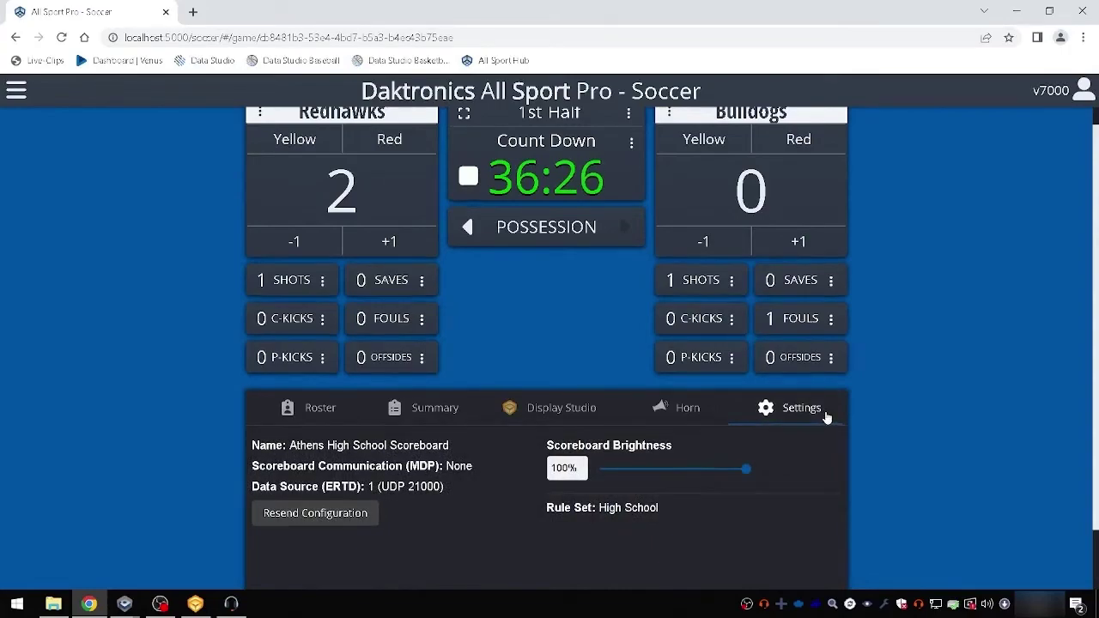
pyautogui.scroll(-1, 824, 412)
pyautogui.moveTo(745, 402)
pyautogui.mouseDown()
pyautogui.moveTo(697, 403)
pyautogui.moveTo(755, 402)
pyautogui.mouseUp()
pyautogui.scroll(1, 687, 395)
# Stop the game clock, leave and disconnect from the game via Rosters, and return to Games
pyautogui.click(468, 198)
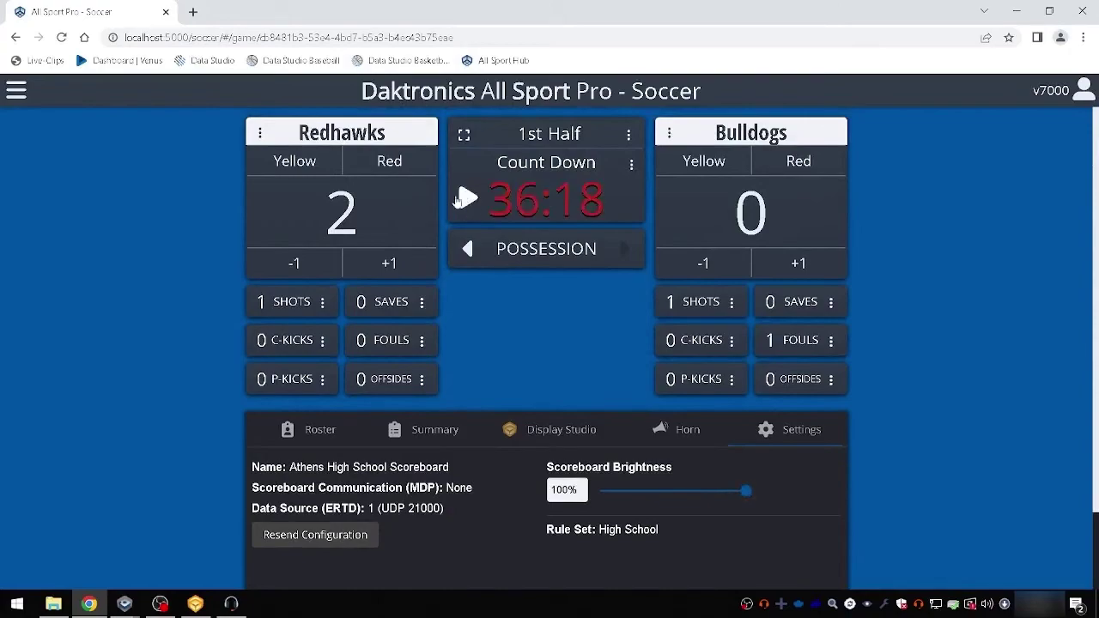
pyautogui.click(16, 91)
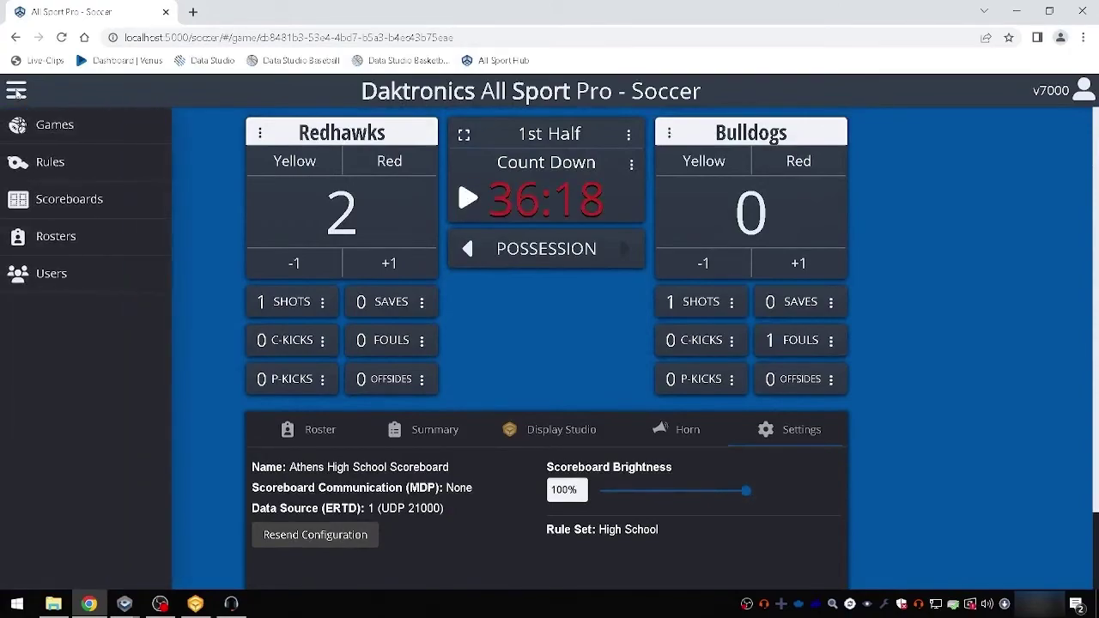
pyautogui.click(89, 237)
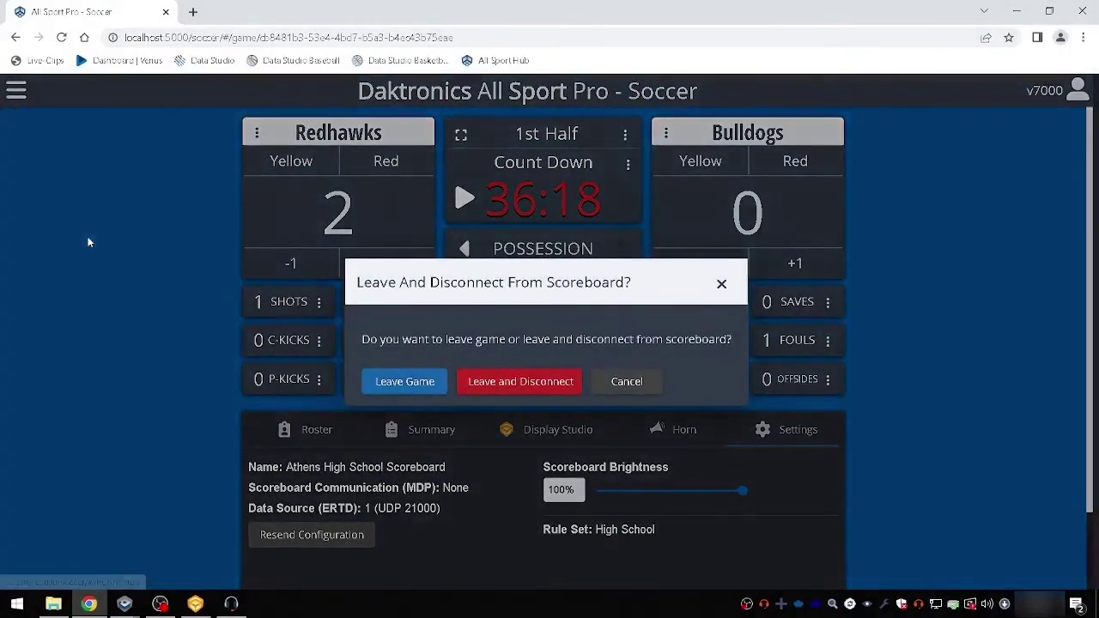
pyautogui.click(494, 390)
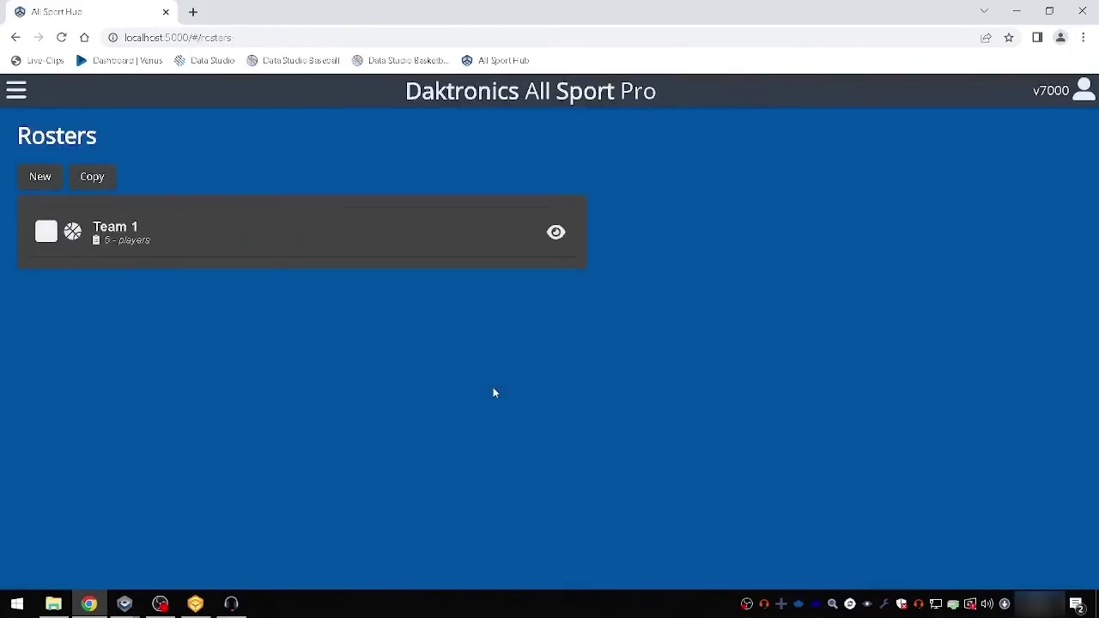
pyautogui.click(16, 93)
pyautogui.click(114, 140)
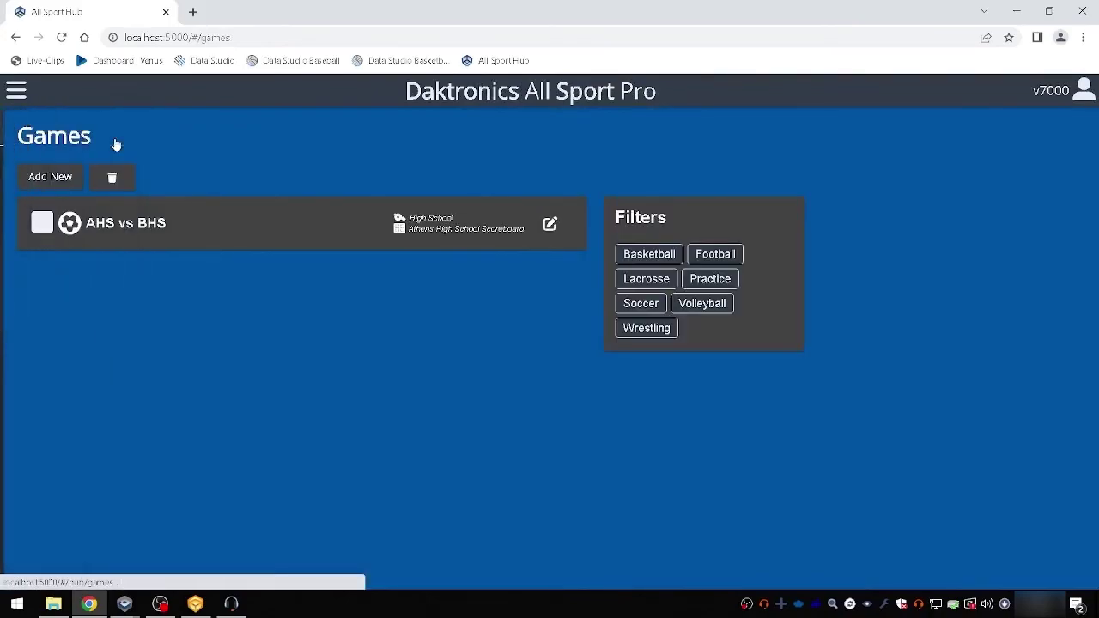